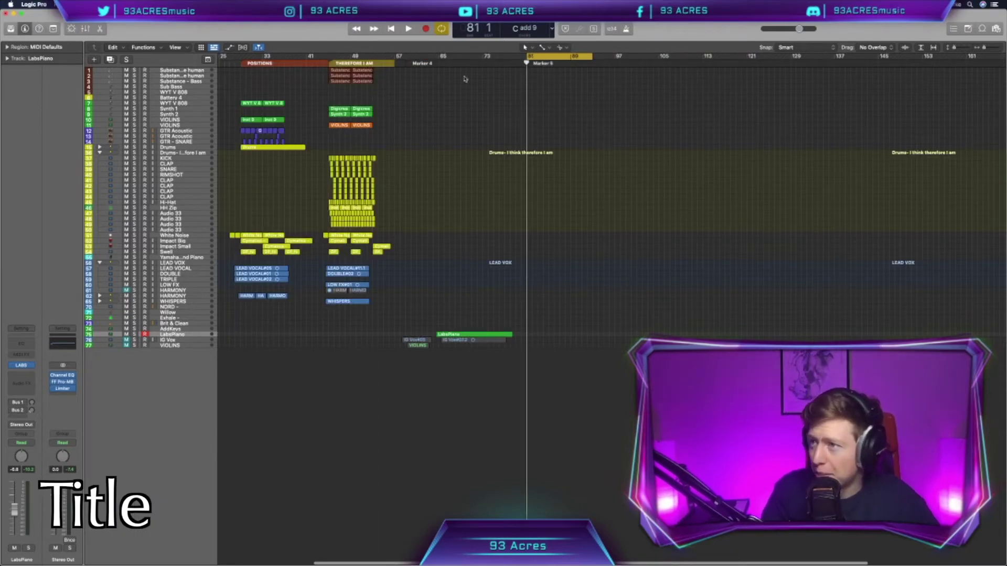
Step: Show the global tracks and rename the marker at bar 81 to FEVER
key(super+Right)
key(super+Right)
key(super+Right)
key(super+Right)
key(super+Right)
key(super+Right)
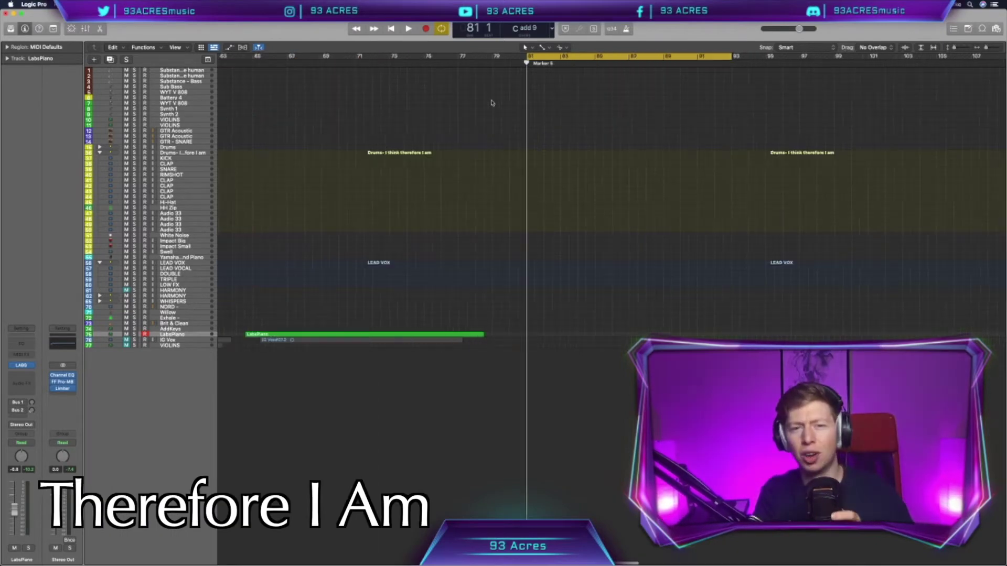
click(204, 72)
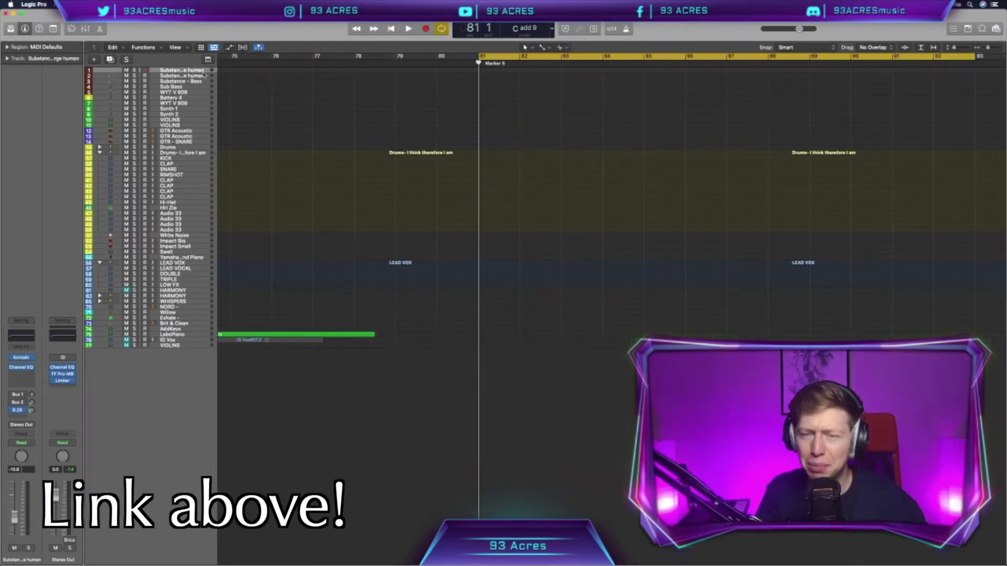
key(g)
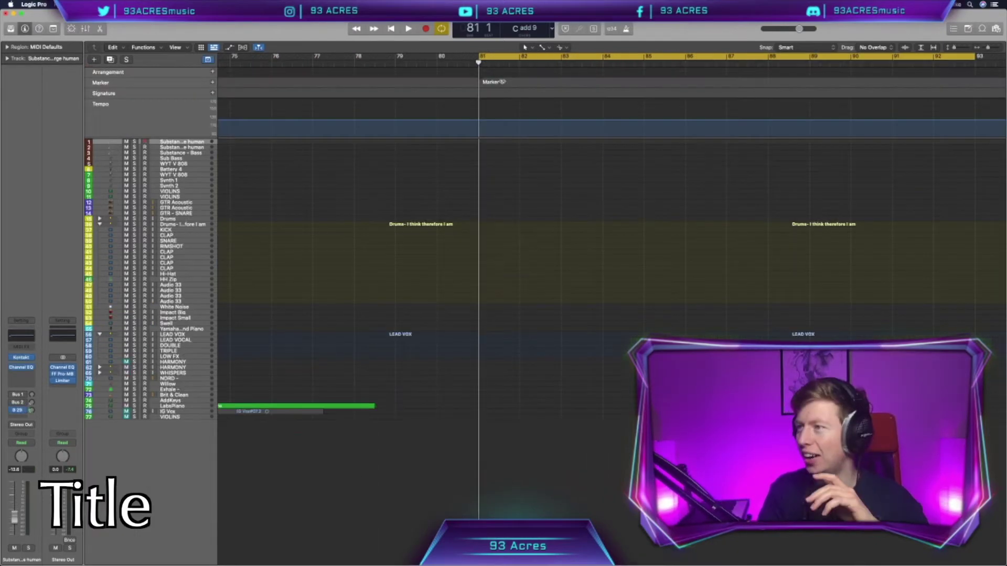
double_click(511, 82)
text(FEVER)
key(Return)
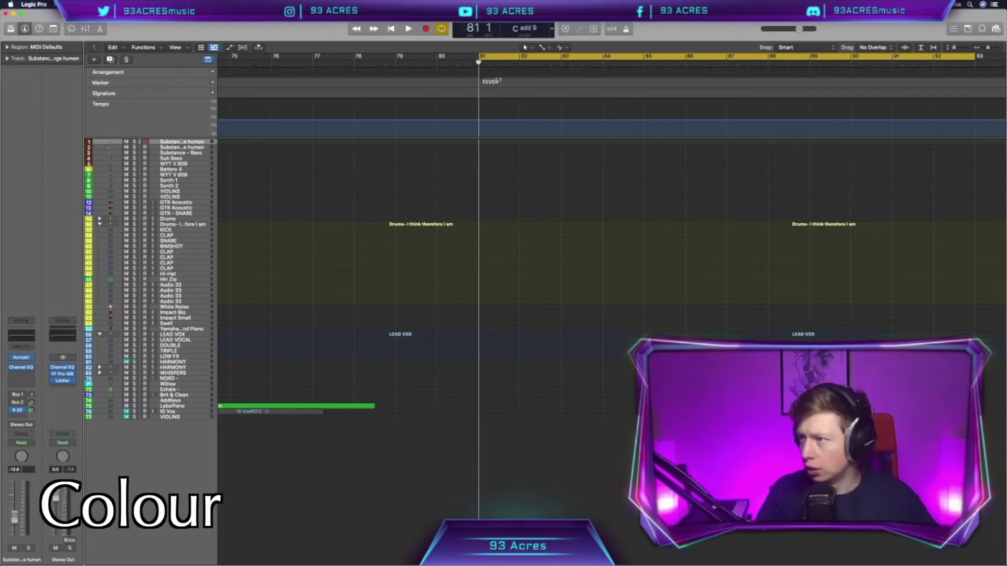
Step: Colour the FEVER marker purple and hide the global tracks
key(alt+c)
click(417, 320)
key(alt+c)
click(423, 203)
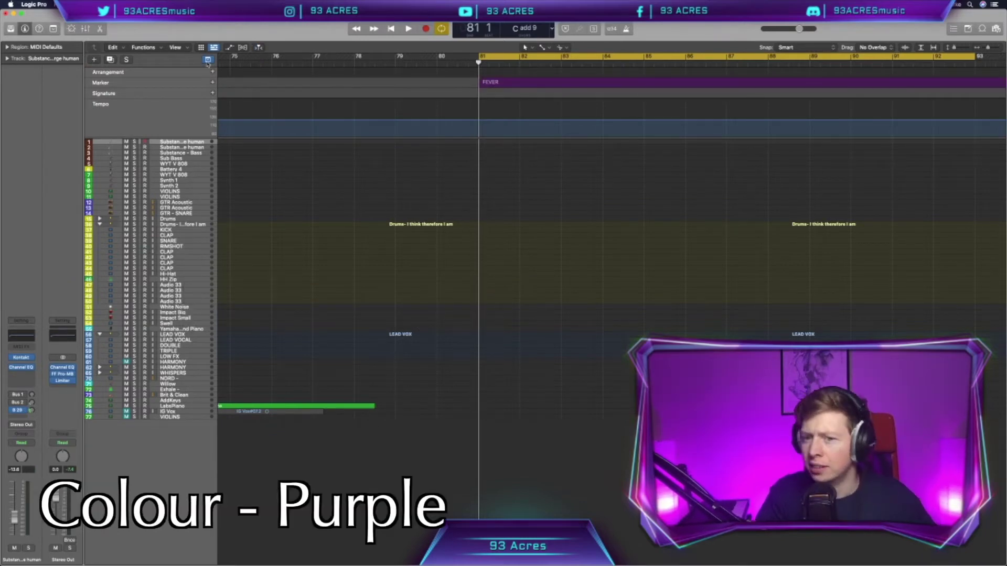
click(207, 59)
Step: Start project notes titled FEVER with the headings KEY, CHORDS, BPM and INSTRUMENTS
click(968, 29)
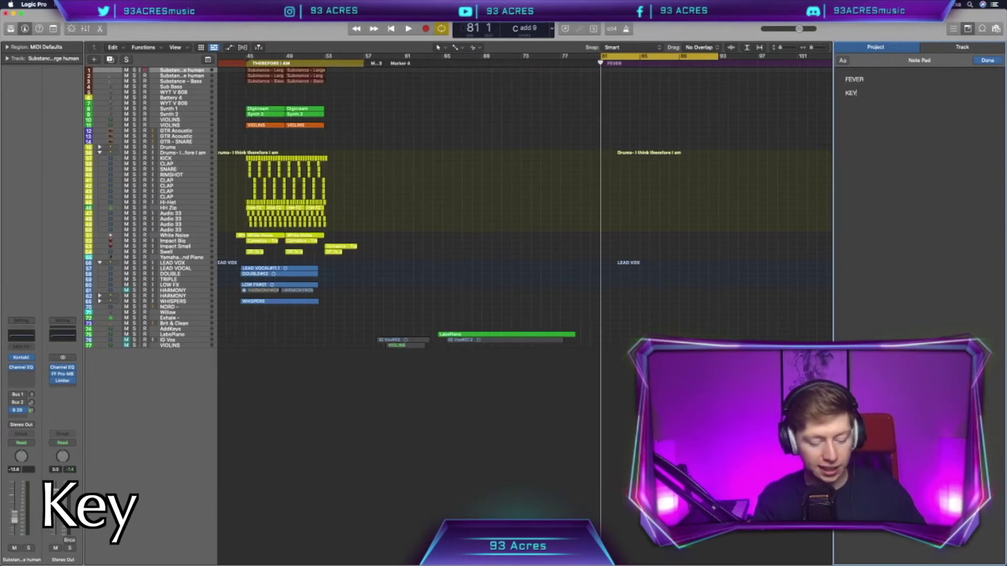
key(Return)
text(CHORDS -)
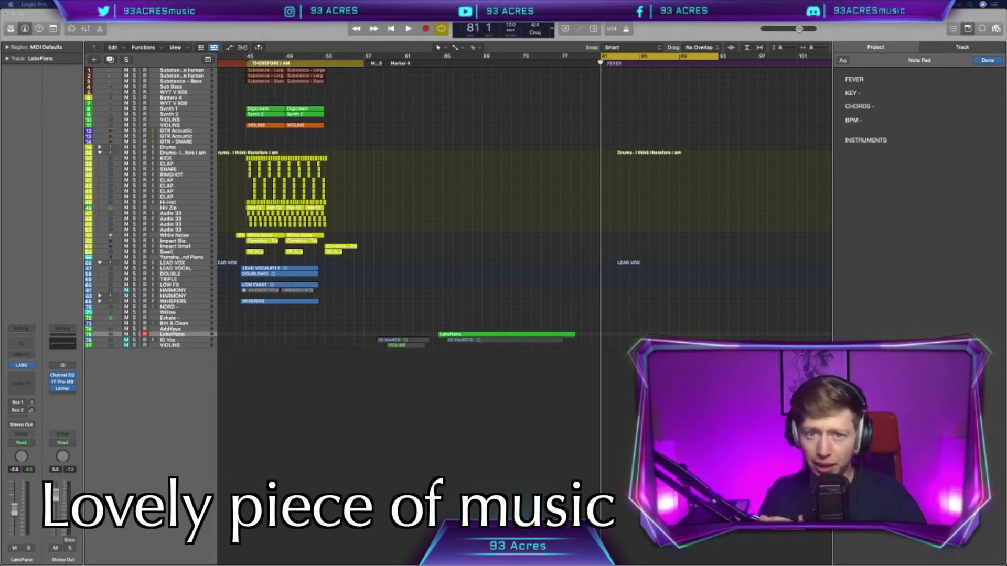
Step: Fill in the CHORDS line of the project notes with F#m, E, Bm, D
click(881, 107)
text(F#)
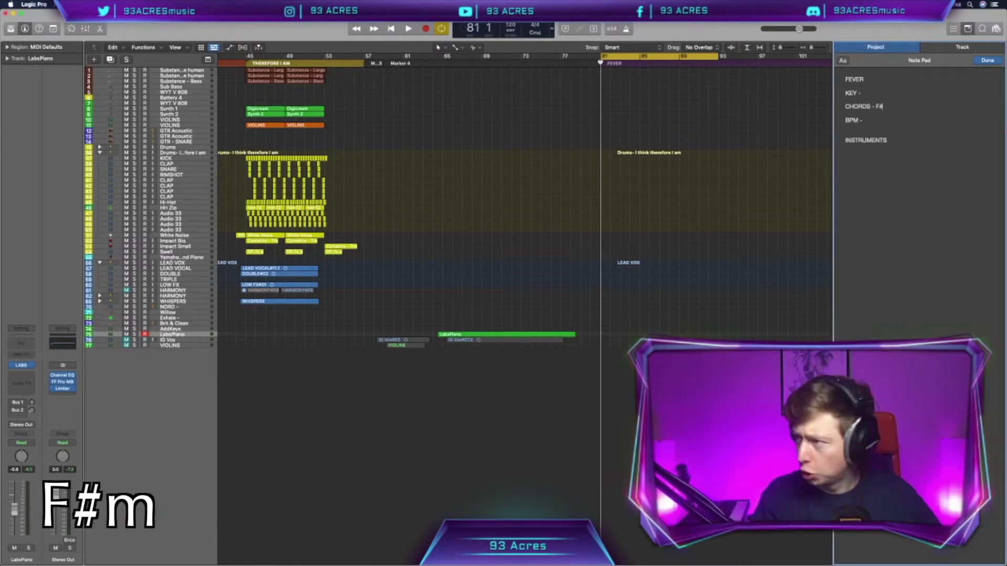
text(m, E)
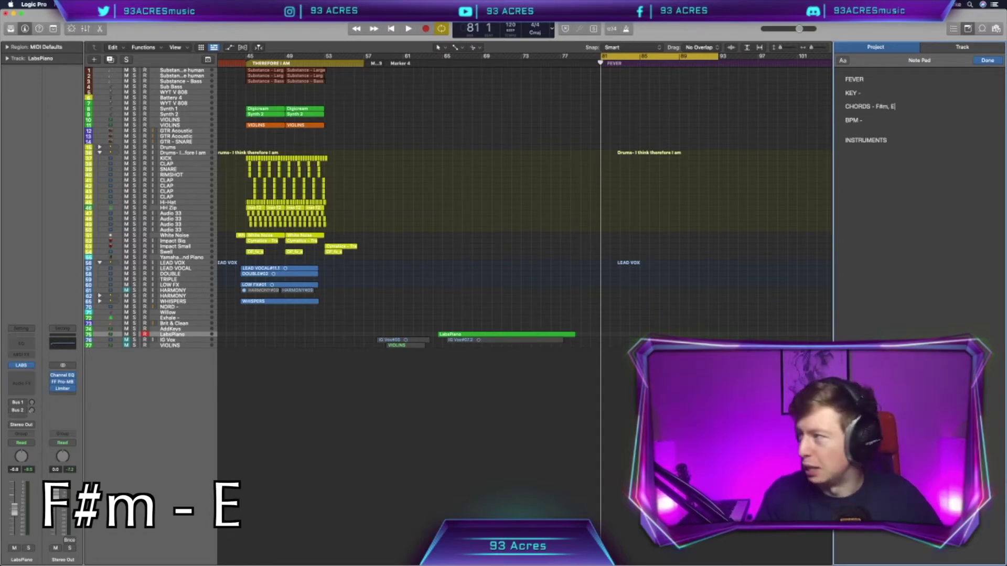
text(, Bm)
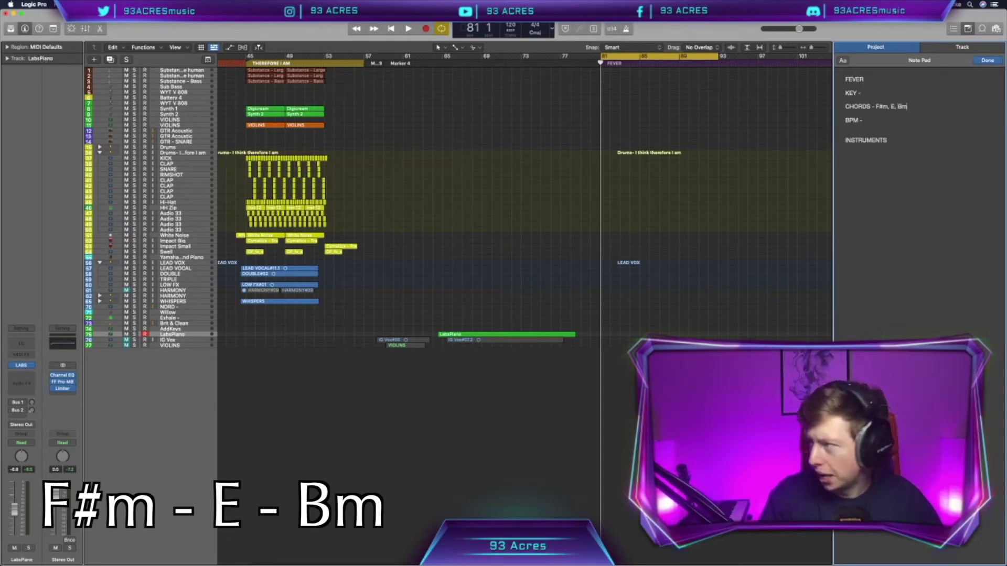
text(, D)
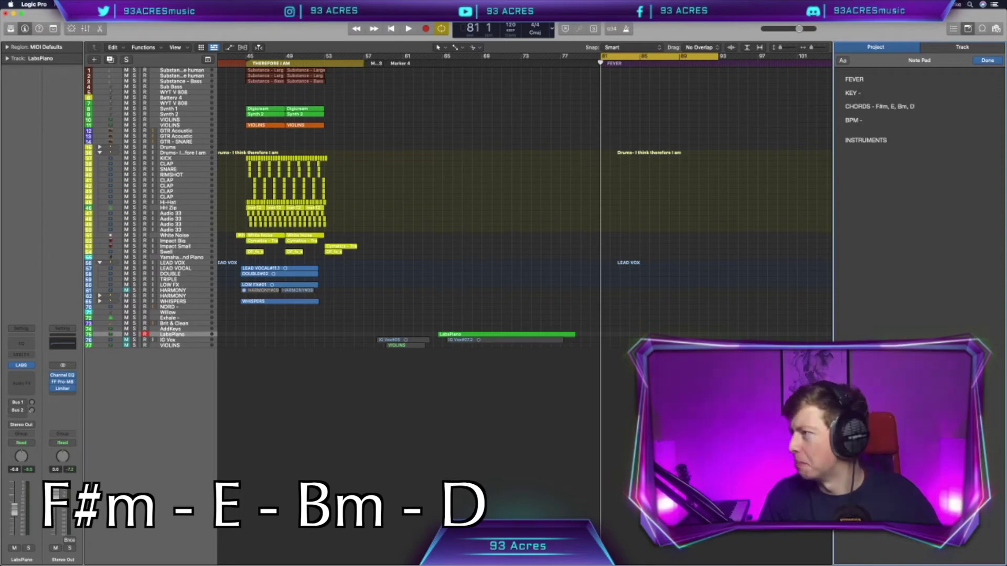
Step: Fill in the key as F#m and the BPM as 115 in the project notes
click(878, 95)
text(F#m)
click(887, 120)
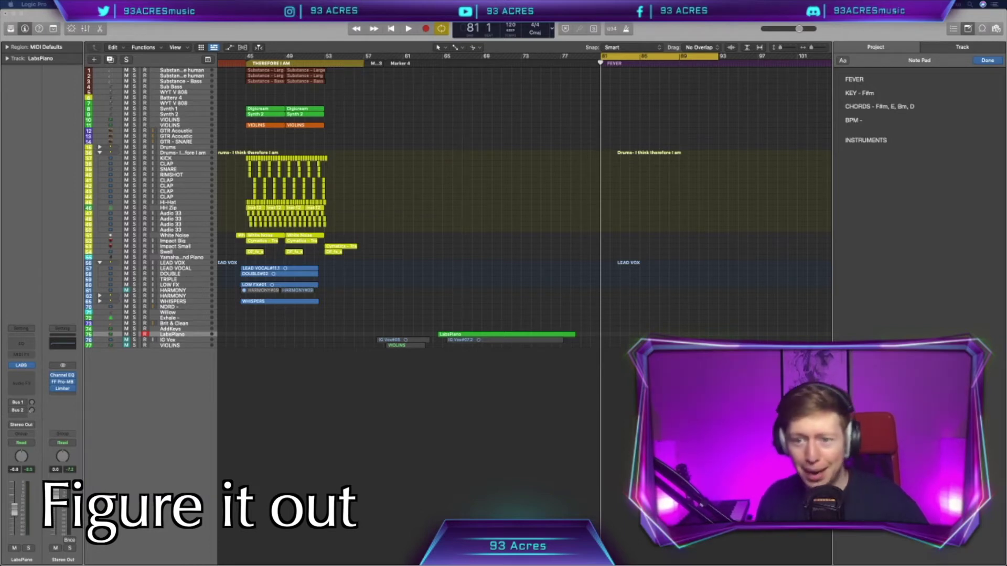
click(864, 120)
text(115)
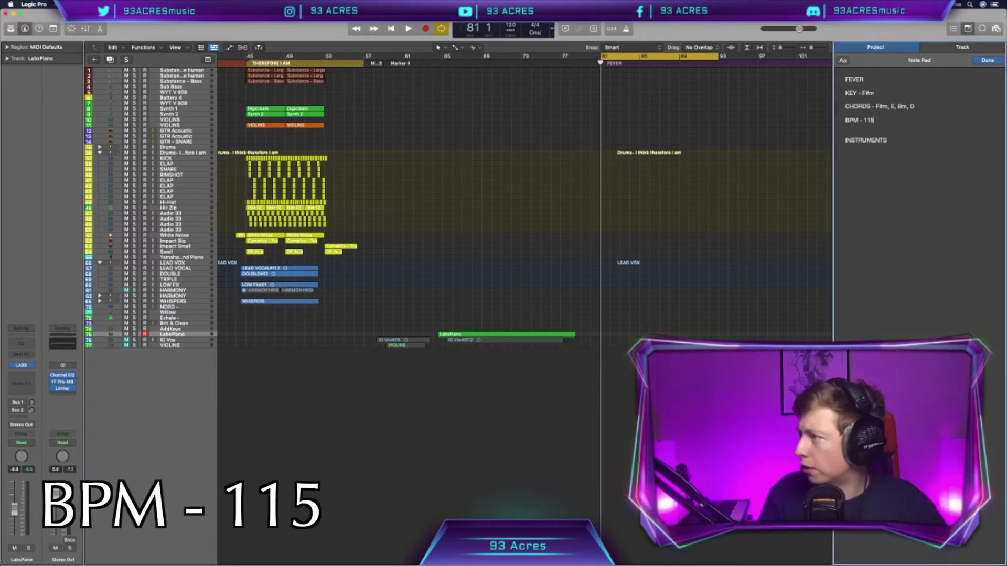
Step: List Synth, Bass and Drums on separate lines under INSTRUMENTS in the project notes
click(902, 144)
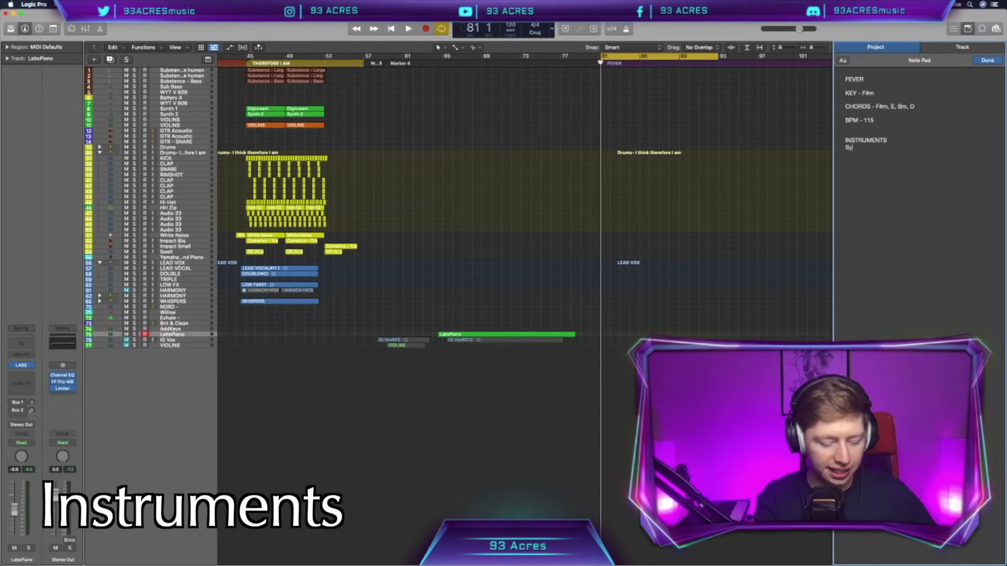
text(Synth)
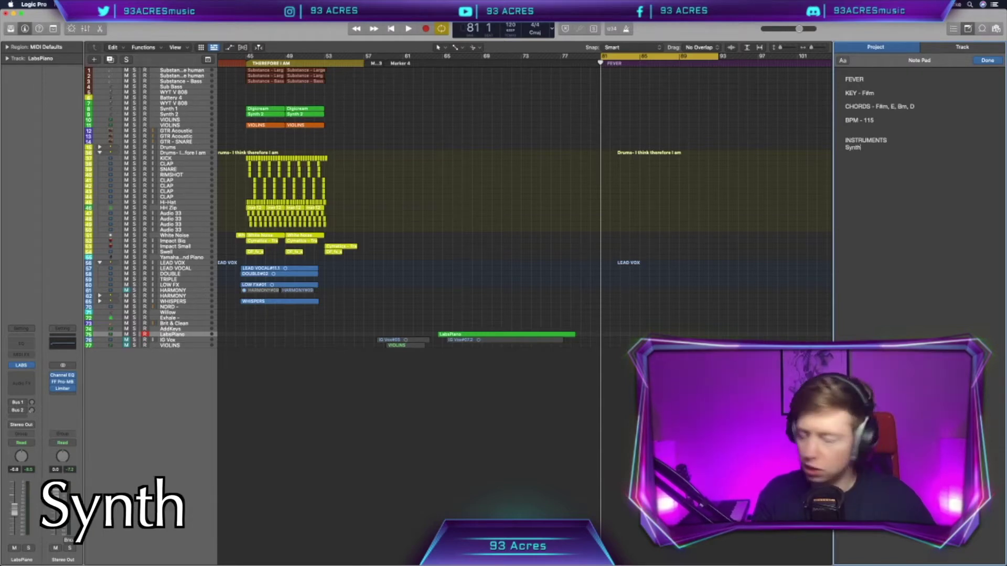
key(Return)
text(B)
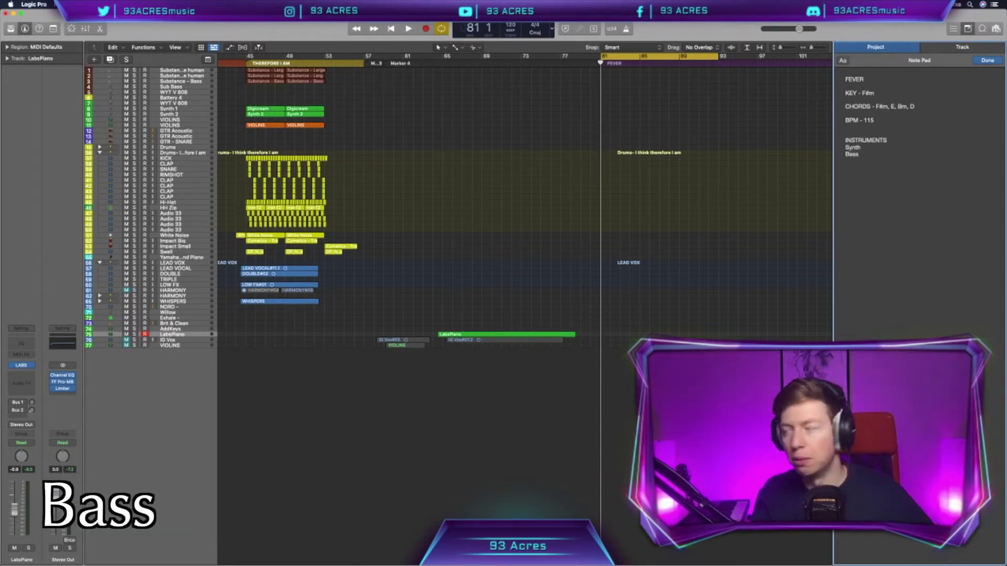
text(ass)
key(Return)
text(Drums)
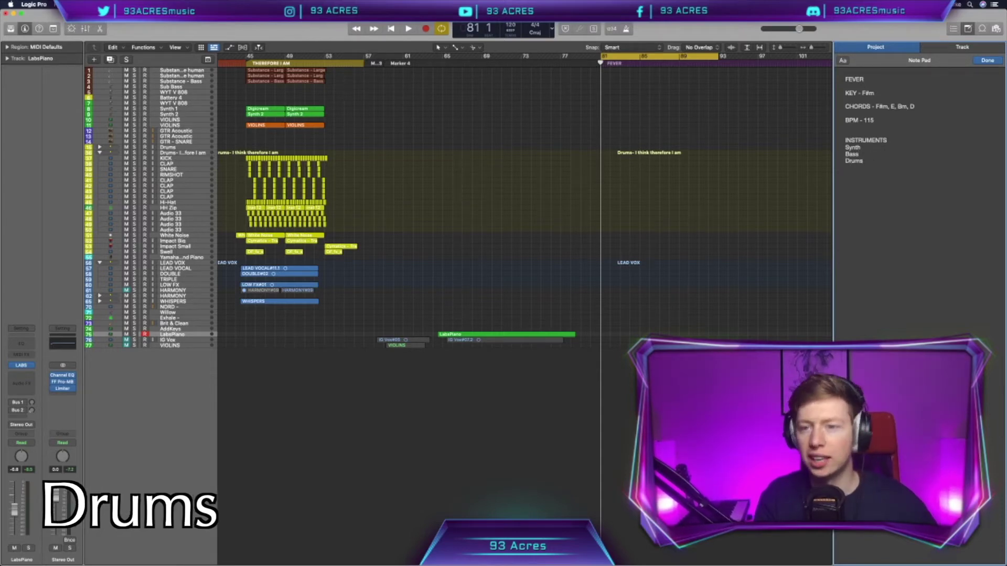
text( - Soca)
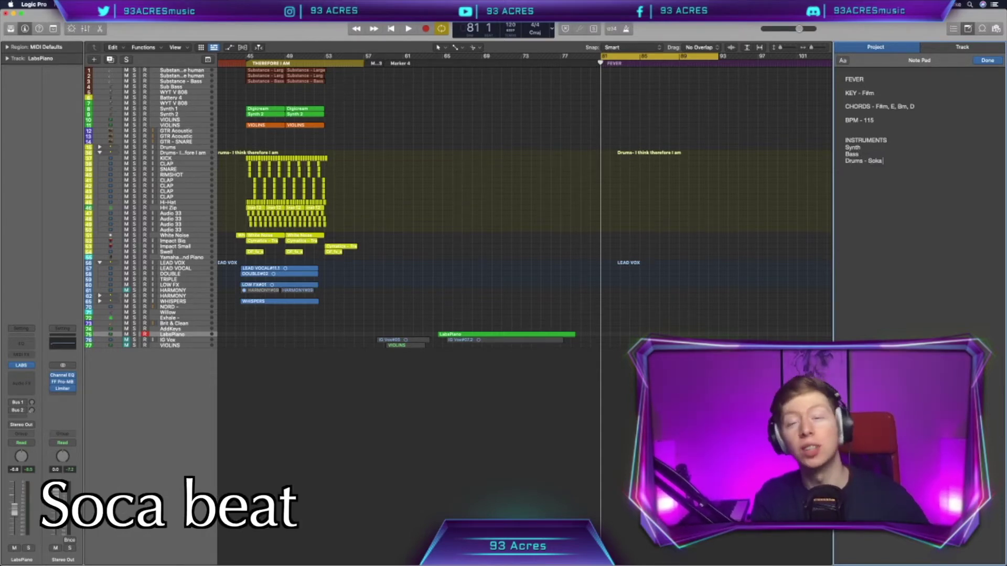
Step: Add "Soka beat" to the Drums entry in the notes and list "Strings pizz" below it
key(super+Tab)
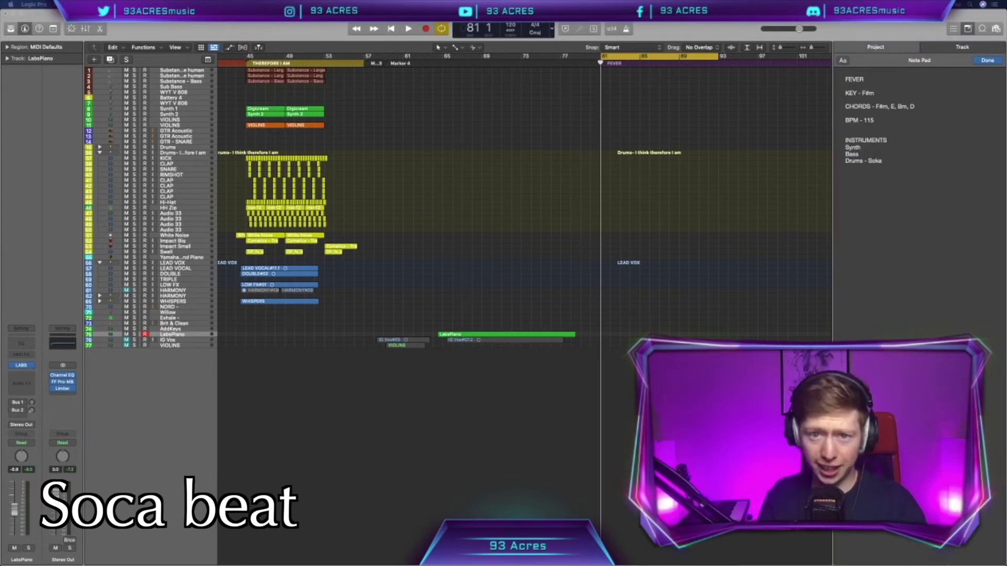
click(895, 160)
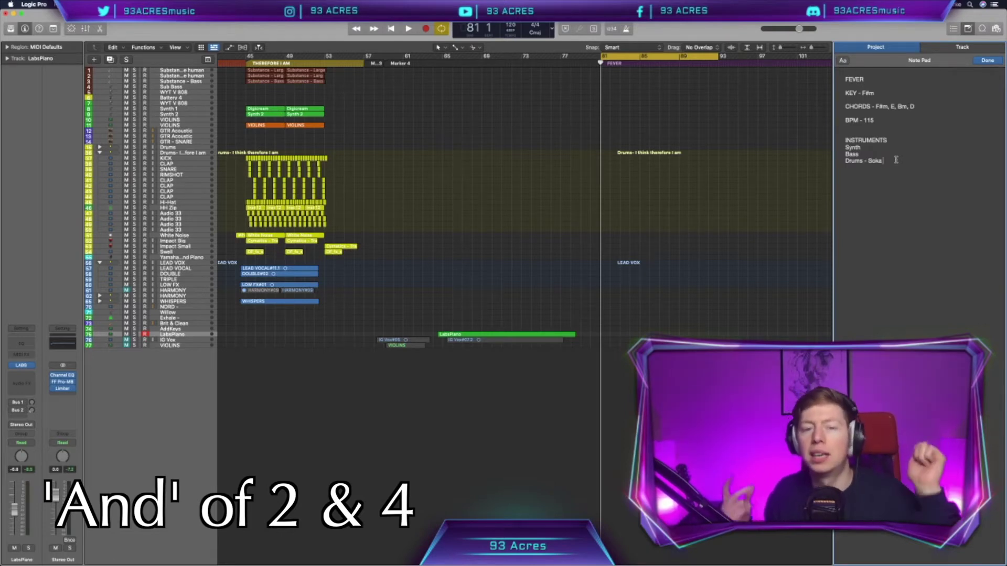
text(beat)
key(Return)
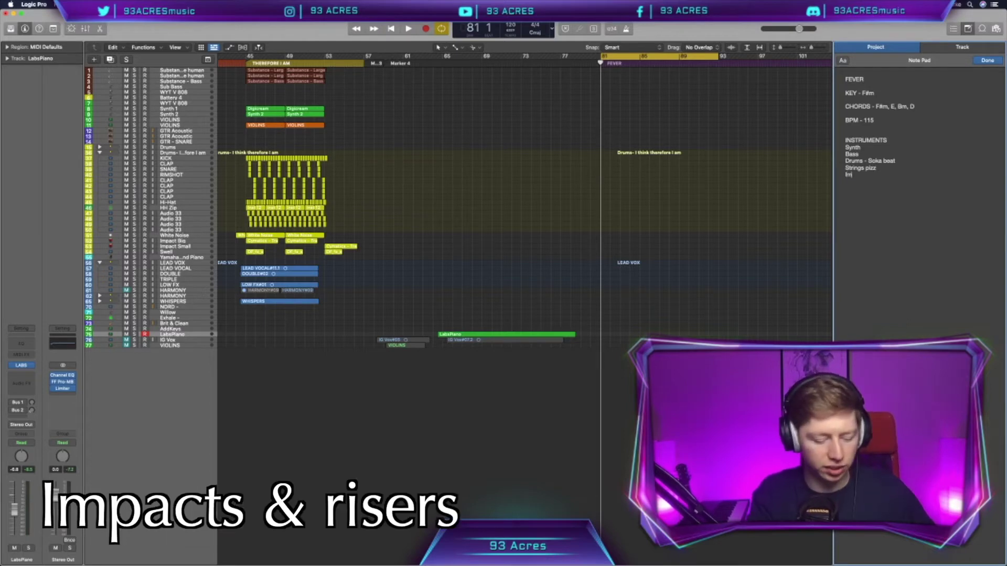
Step: Add "Impacts & Risers" and "Texture - Vocals" to the instrument list in the notes
text(& Risers)
key(Return)
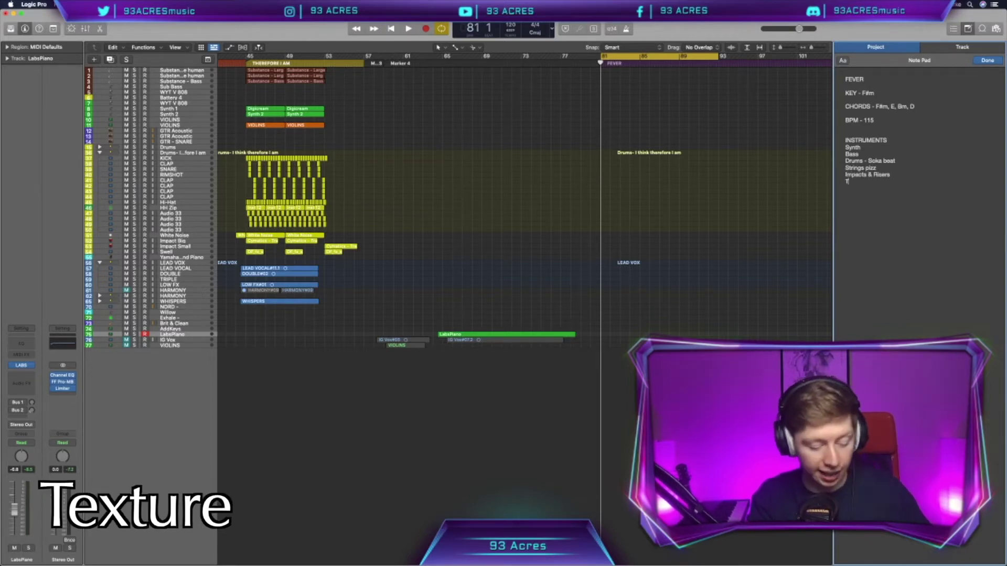
text(Texture - Voc)
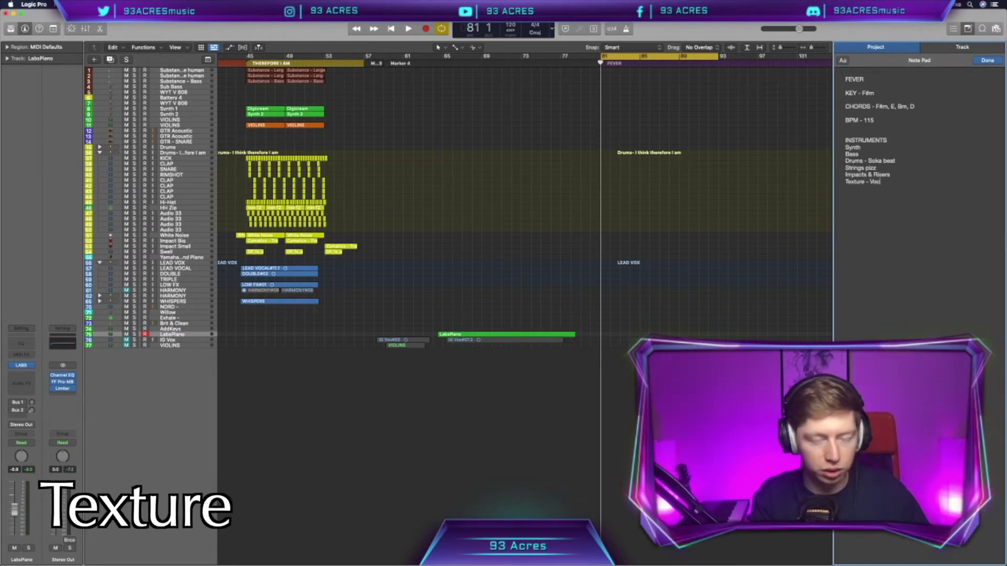
text(als)
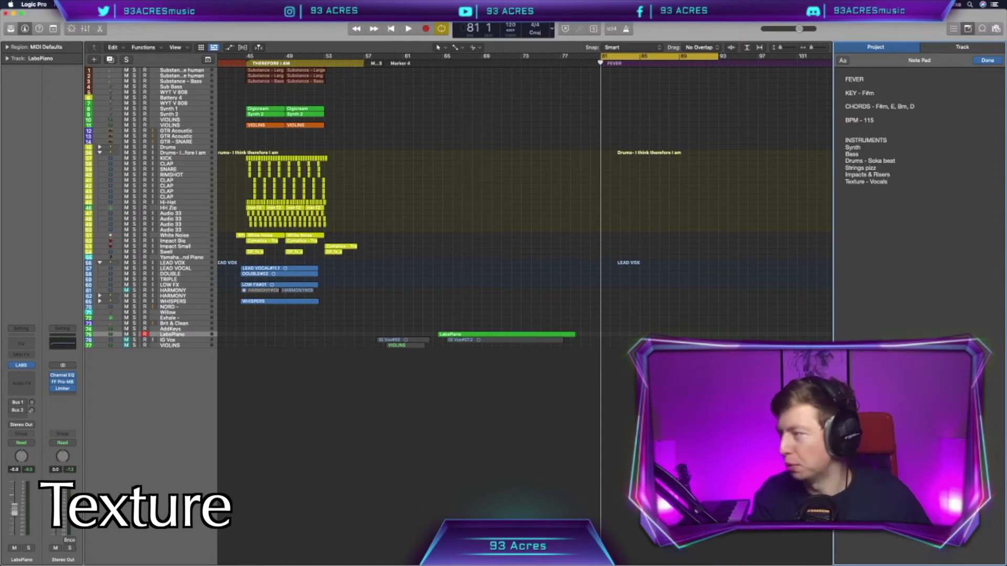
Step: Add "Lead vocal", "Double vocal" and "BV's" at the end of the instrument list in the notes
key(Return)
text(Lead v)
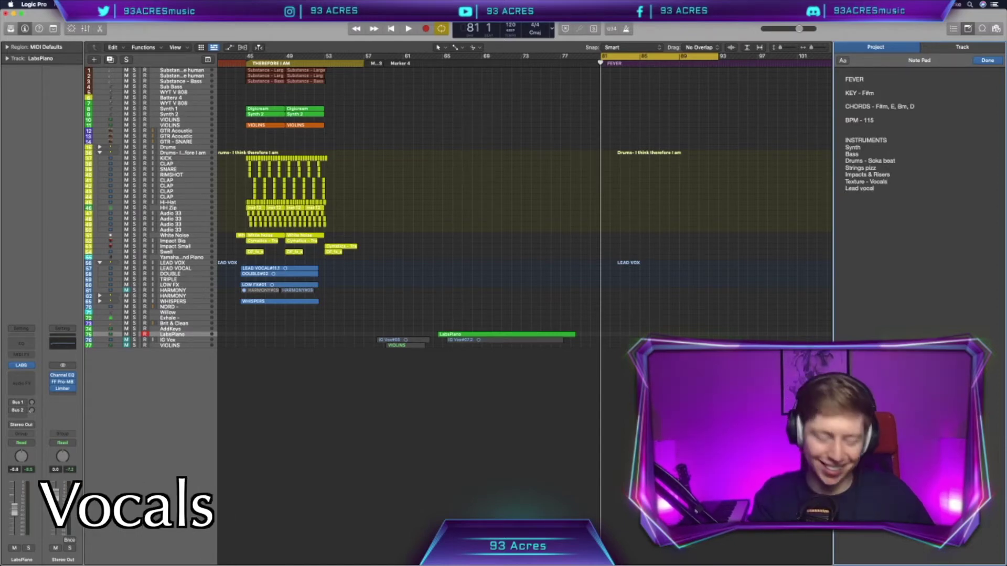
text(ocal)
key(Return)
text(Double vocal)
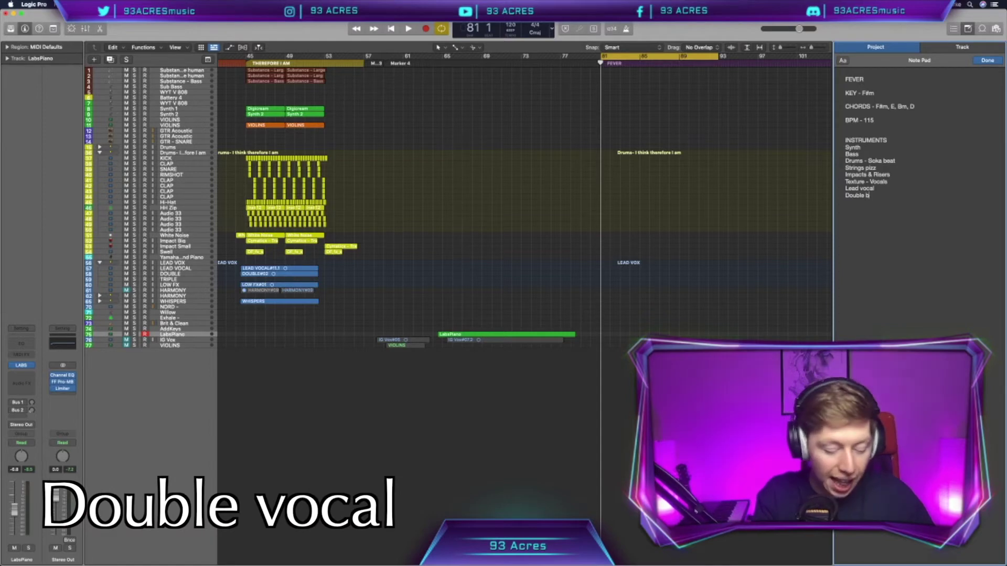
key(Return)
text(BV's)
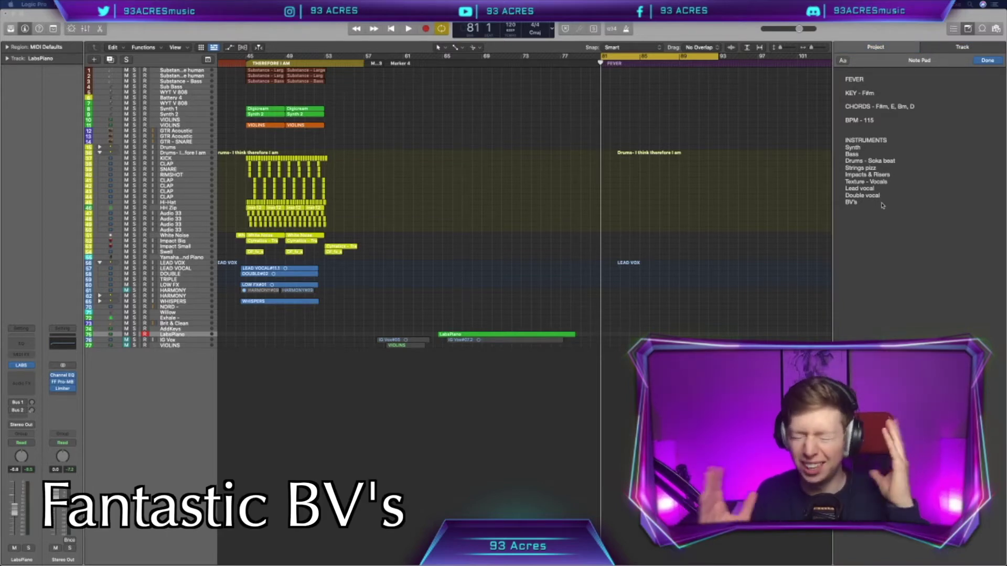
Step: Create one software instrument track below Synth 2 and name it Synth 3
scroll(664, 266, right, 2)
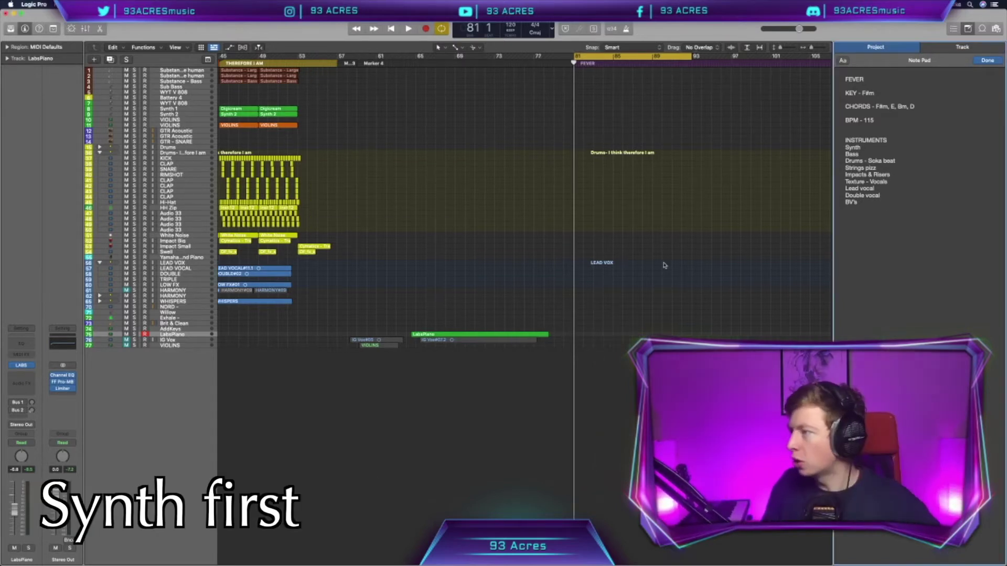
click(895, 146)
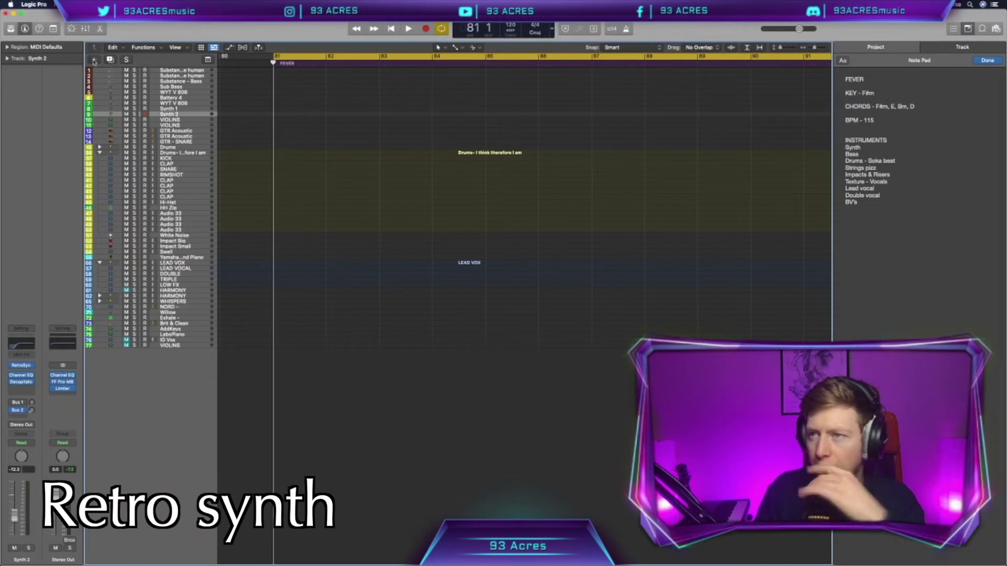
click(94, 60)
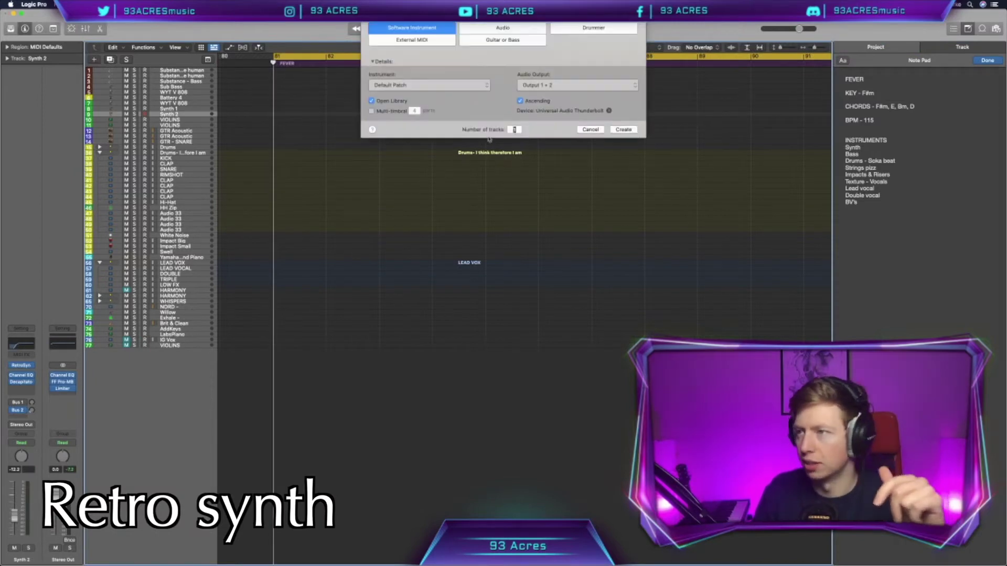
click(617, 133)
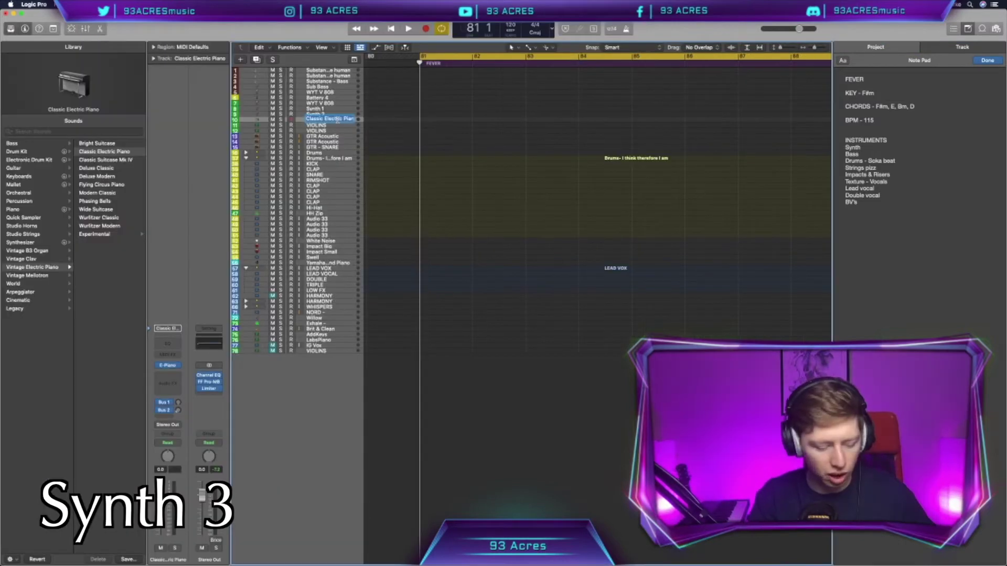
text(Synth 3)
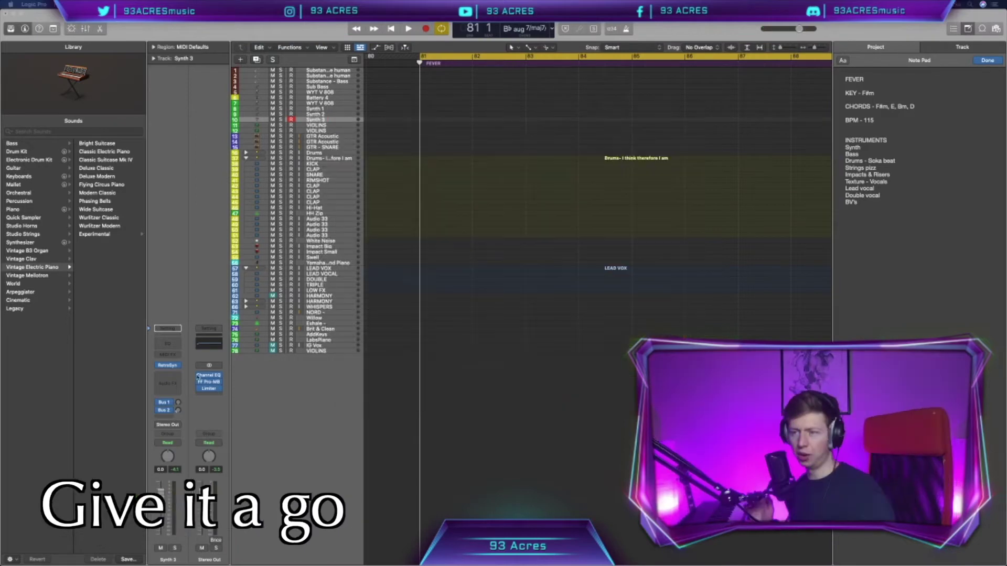
Step: Record a four-bar part from bar 81 on Synth 3 using Retro Synth's Dark Swell Pad preset
click(531, 225)
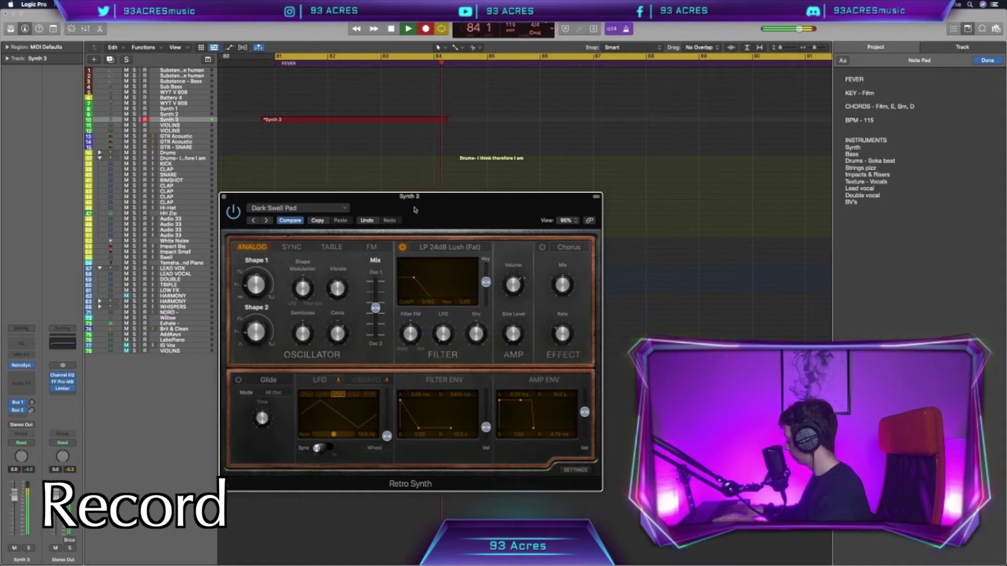
key(space)
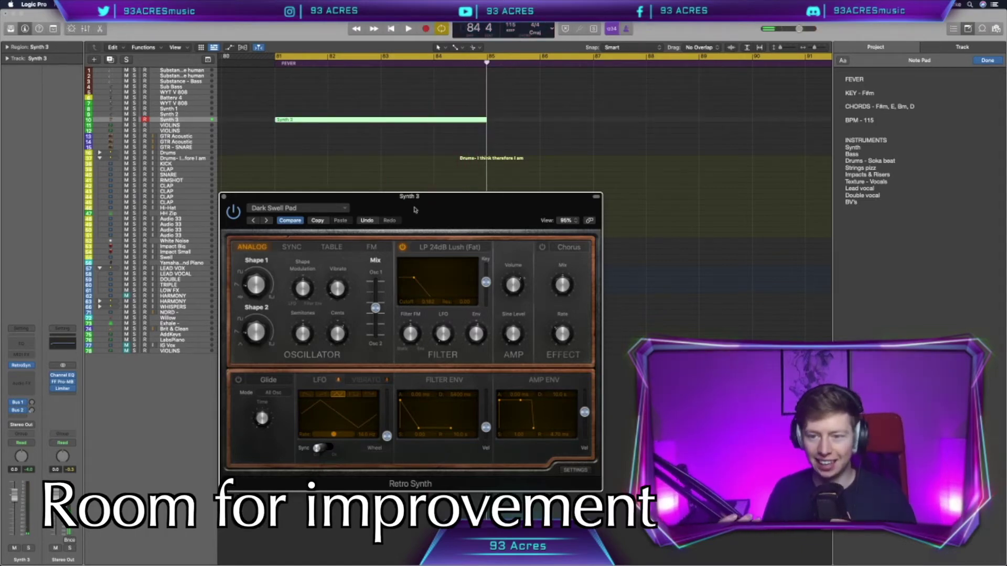
Step: Set the cycle range to bars 81–85, play back the recorded Synth 3 region, and close the piano roll
drag(486, 57, 281, 66)
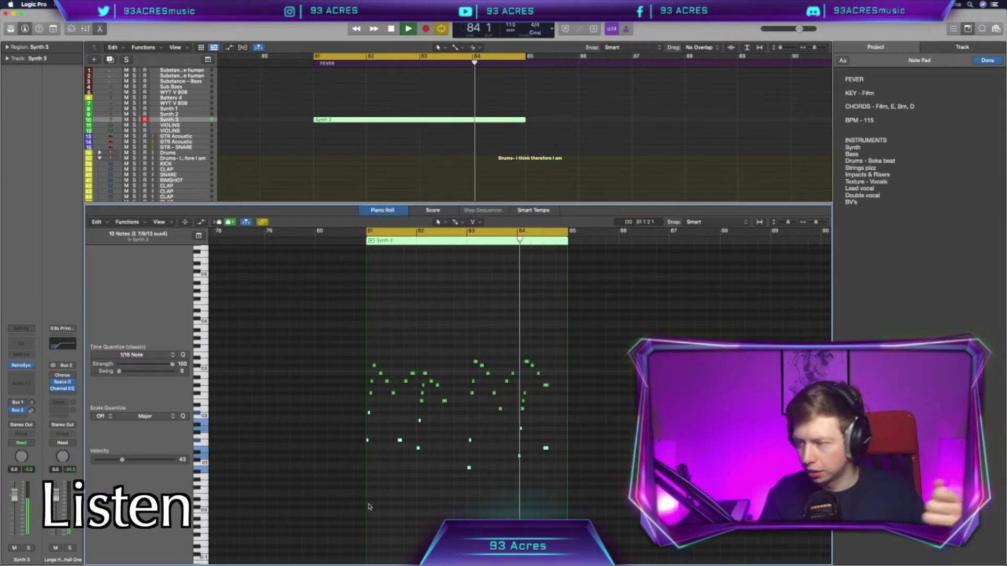
key(space)
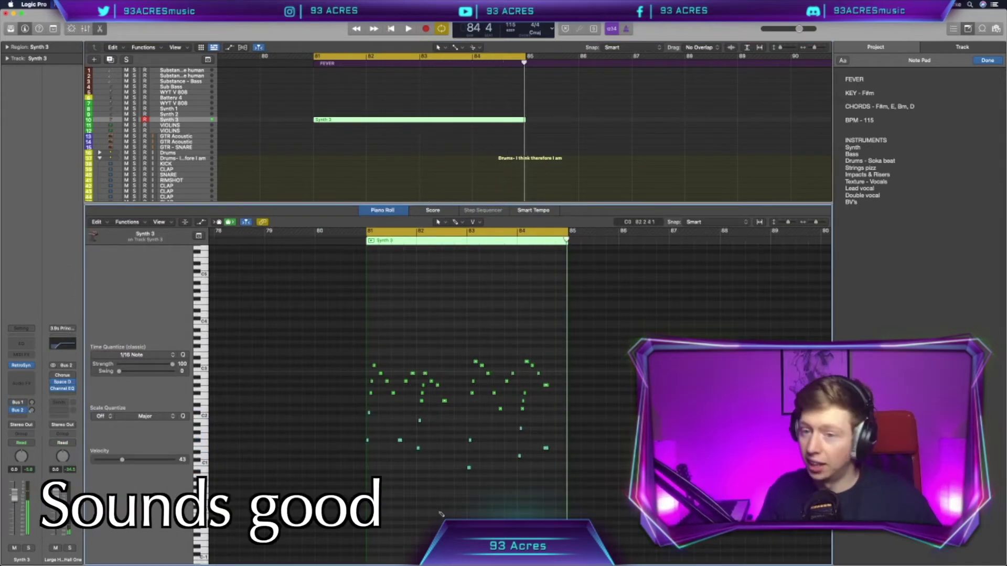
key(p)
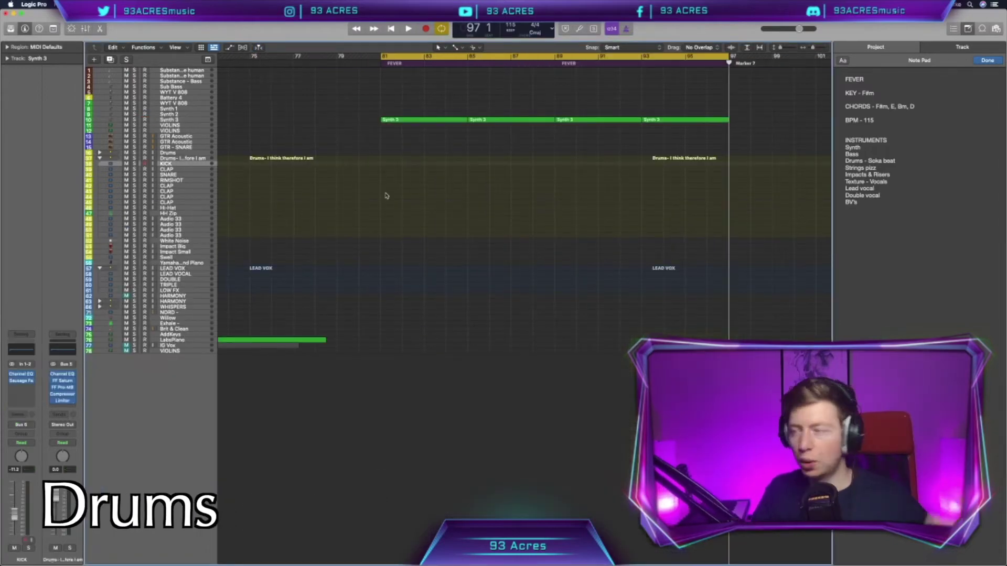
Step: Copy a kick hit from the earlier drum section to bar 85 on the KICK track and repeat it on every beat until bar 97
scroll(387, 195, left, 15)
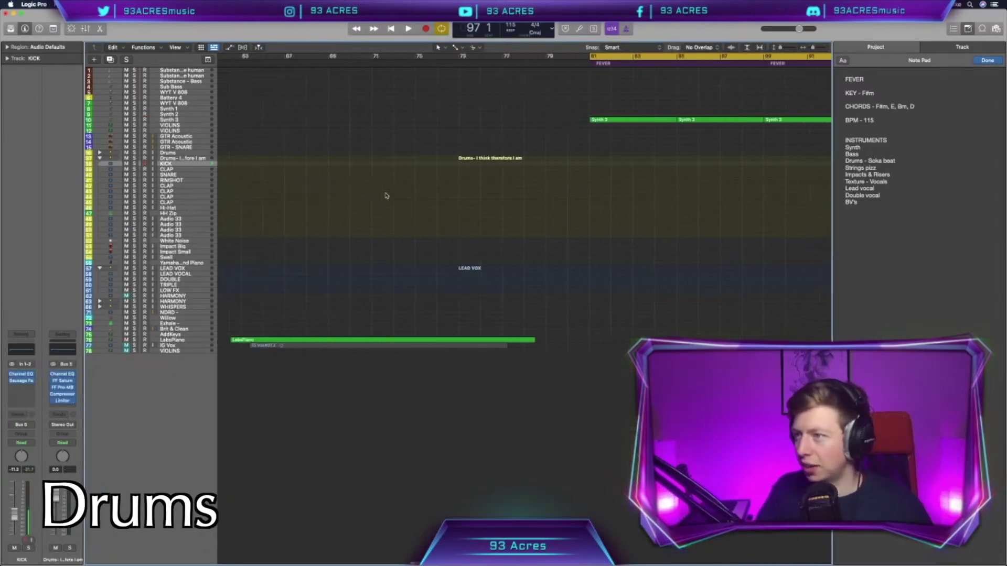
scroll(378, 194, right, 1)
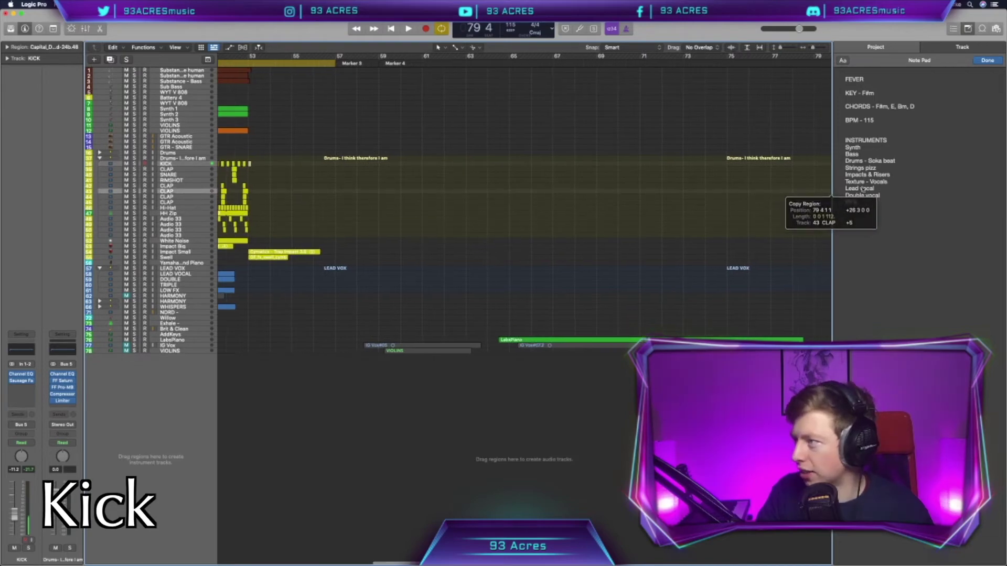
click(423, 223)
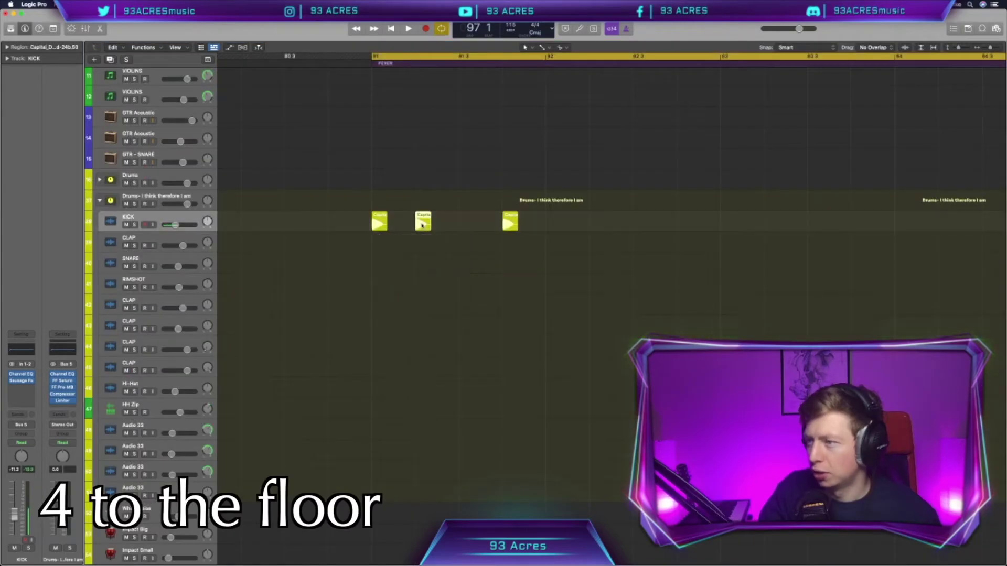
drag(423, 226, 467, 226)
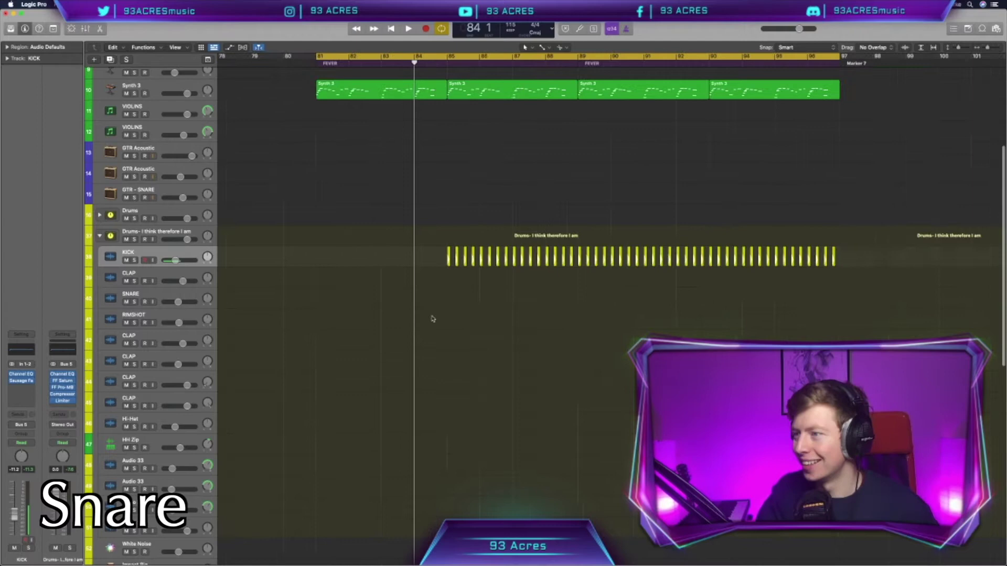
Step: Add a SNARE Thud track below SNARE, and place Splice's THE_KOUNT_snare_pop sample on SNARE at beat 2 of bar 85
scroll(433, 319, down, 2)
scroll(433, 319, up, 3)
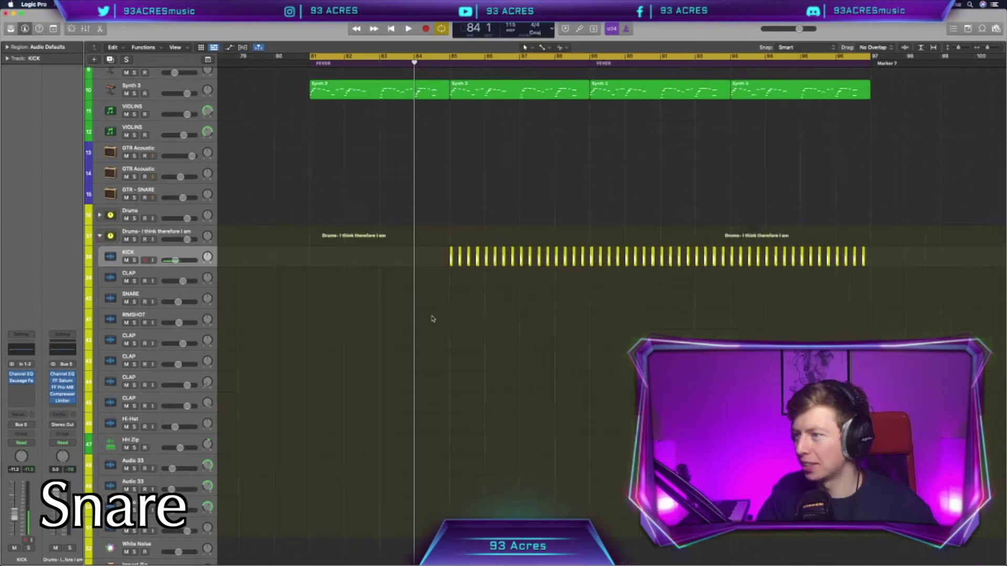
scroll(433, 318, up, 3)
scroll(433, 319, right, 4)
scroll(433, 319, left, 2)
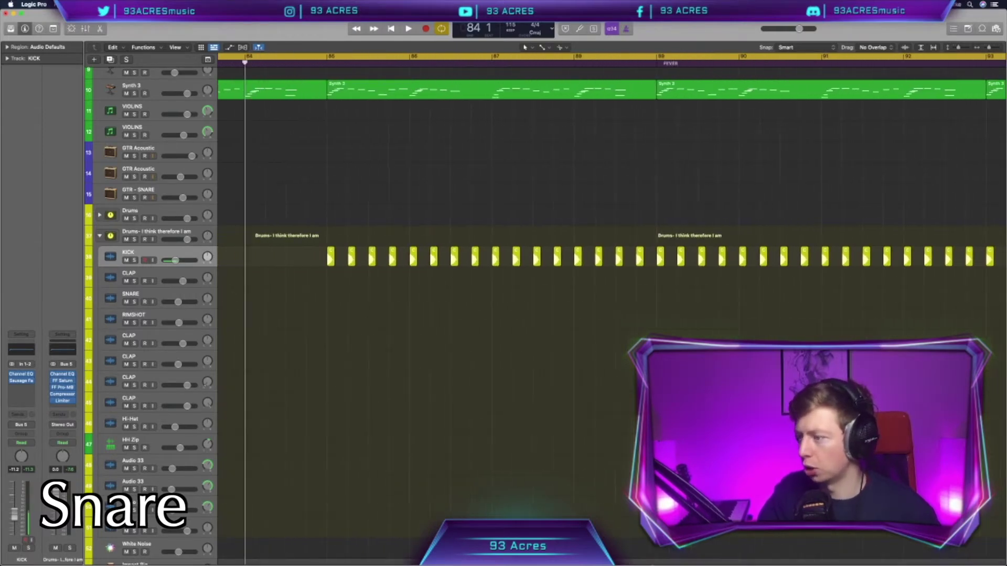
mouse_move(662, 561)
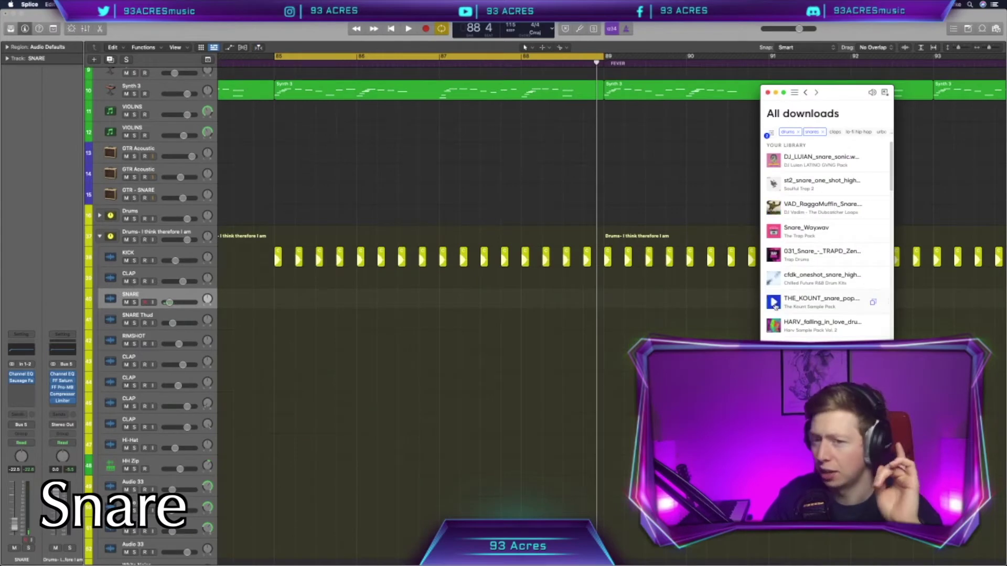
drag(348, 296, 307, 299)
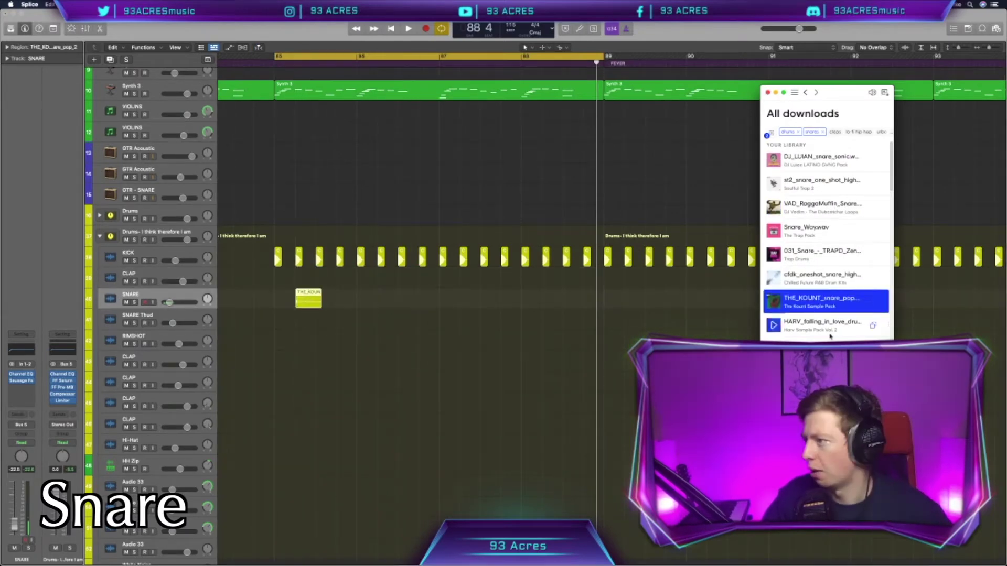
Step: Find the TS_CINEMATIC_POP snare sample in the Splice downloads and place it on the SNARE Thud track at beat 2 of bar 85
scroll(830, 336, down, 10)
scroll(830, 336, down, 1)
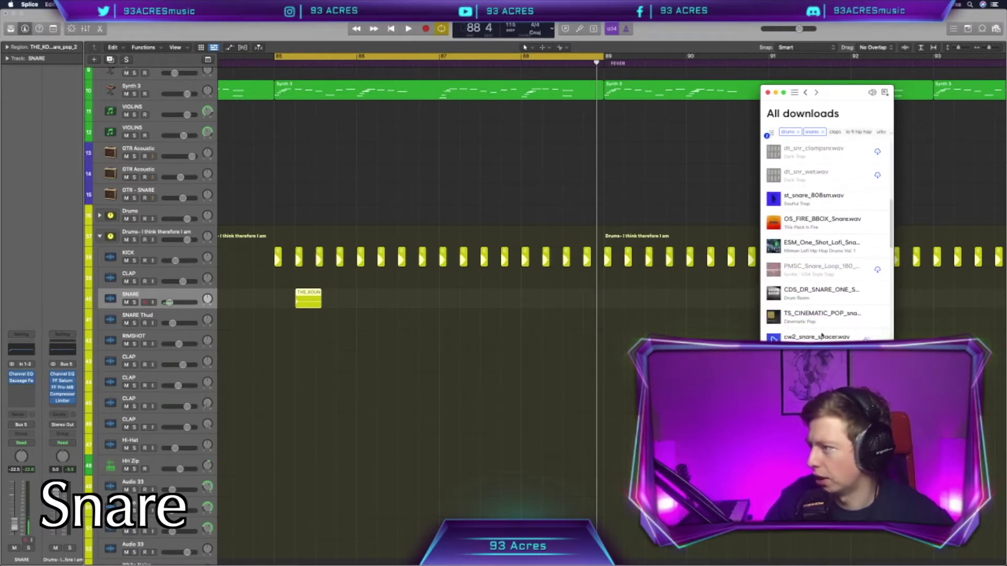
drag(800, 317, 306, 322)
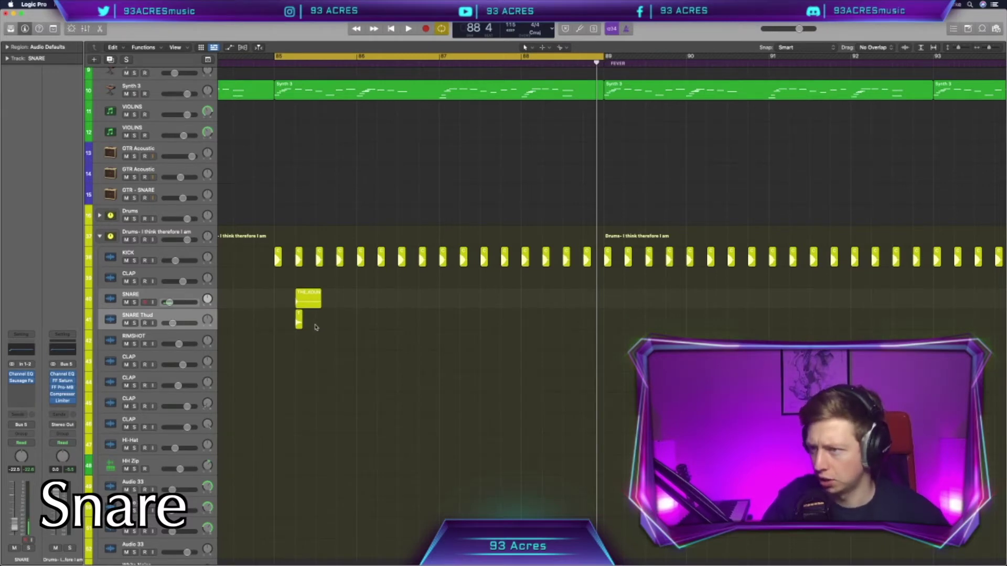
Step: Repeat the two layered snare hits on beats 2 and 4 through bar 88, remove the surplus copies, and play back the loop
drag(299, 320, 275, 299)
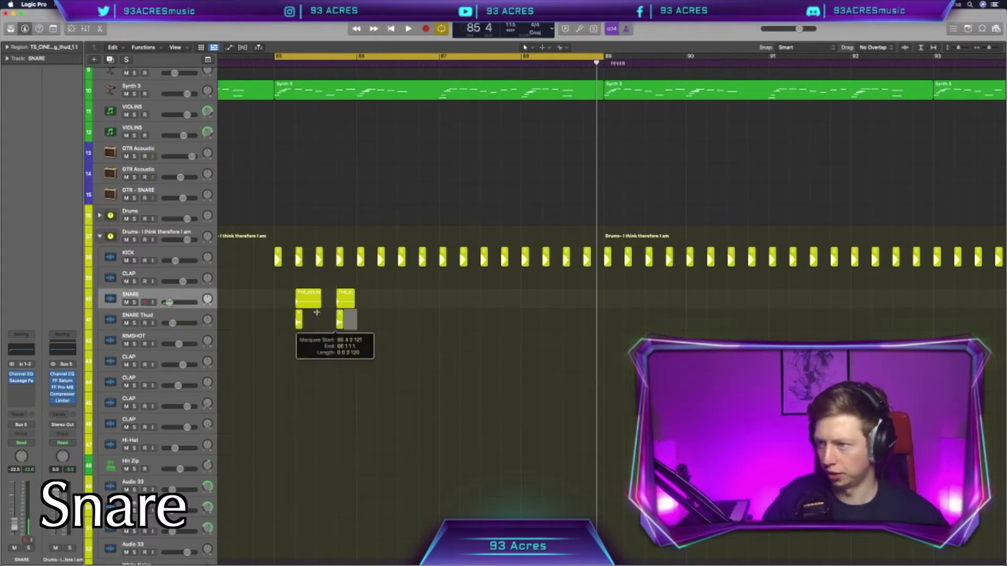
key(super+r)
key(super+r)
key(super+r)
key(super+r)
key(BackSpace)
key(space)
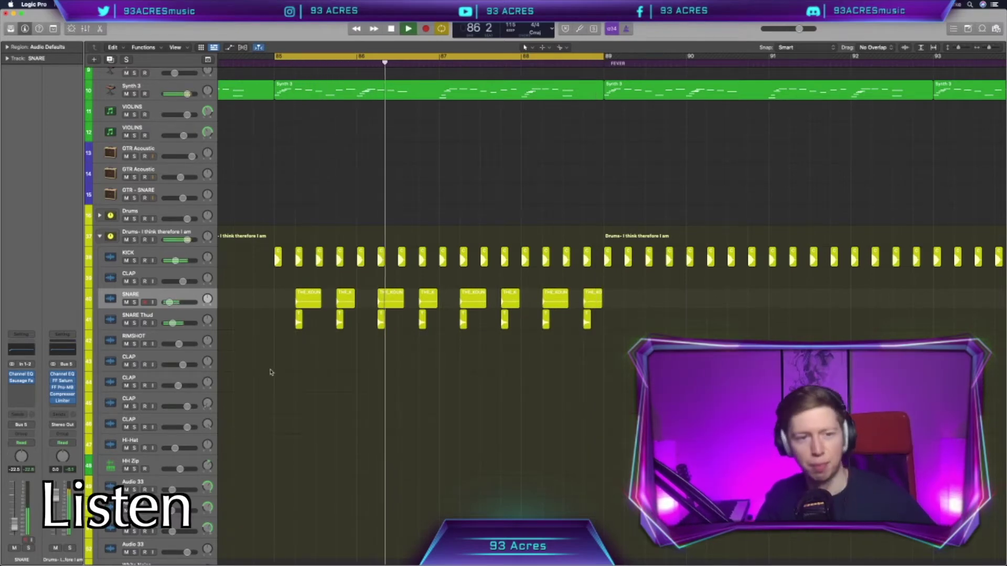
Step: Copy a rimshot region from the earlier drum section onto the CLAP track near beat 2 of bar 85
scroll(272, 373, down, 2)
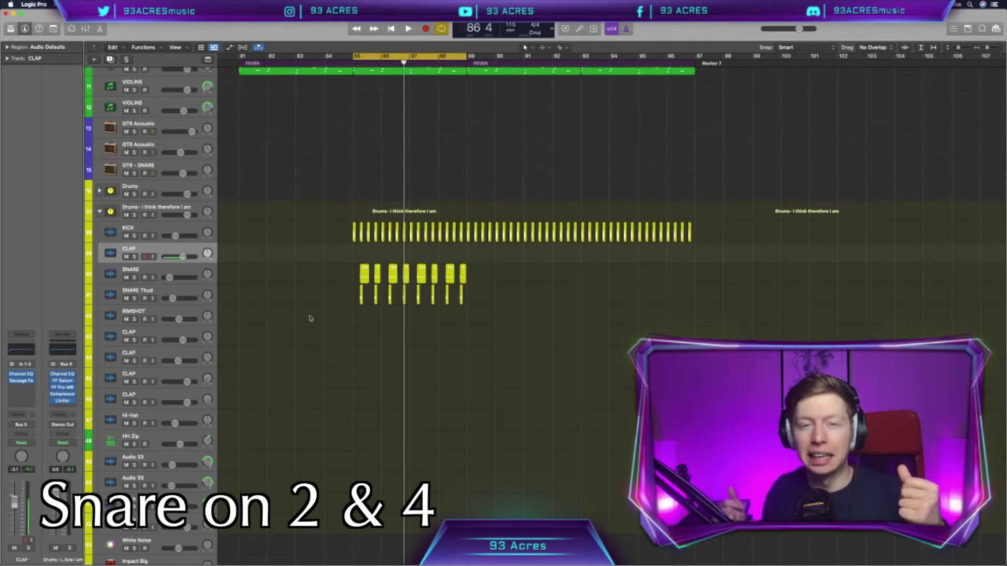
scroll(310, 318, left, 10)
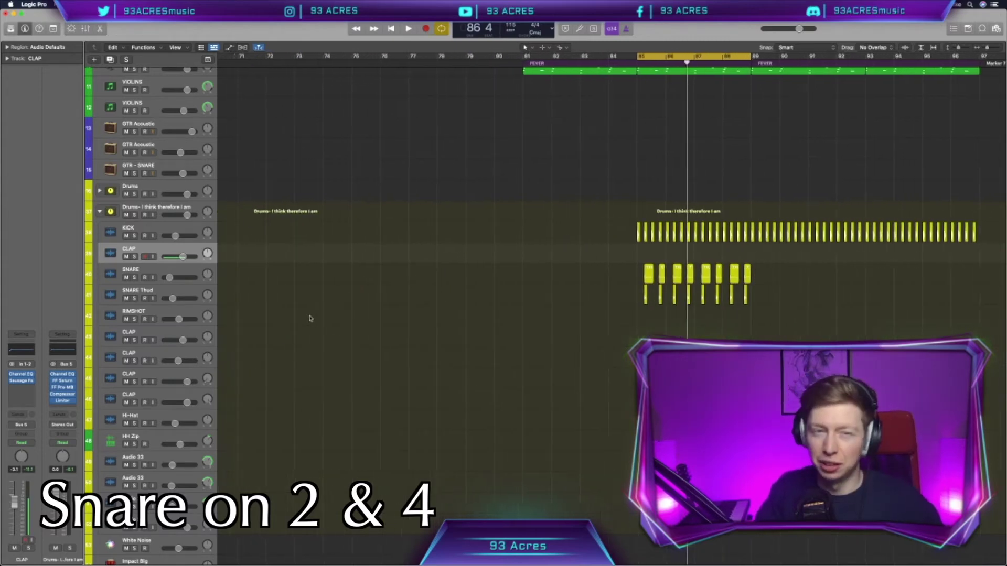
scroll(309, 318, left, 20)
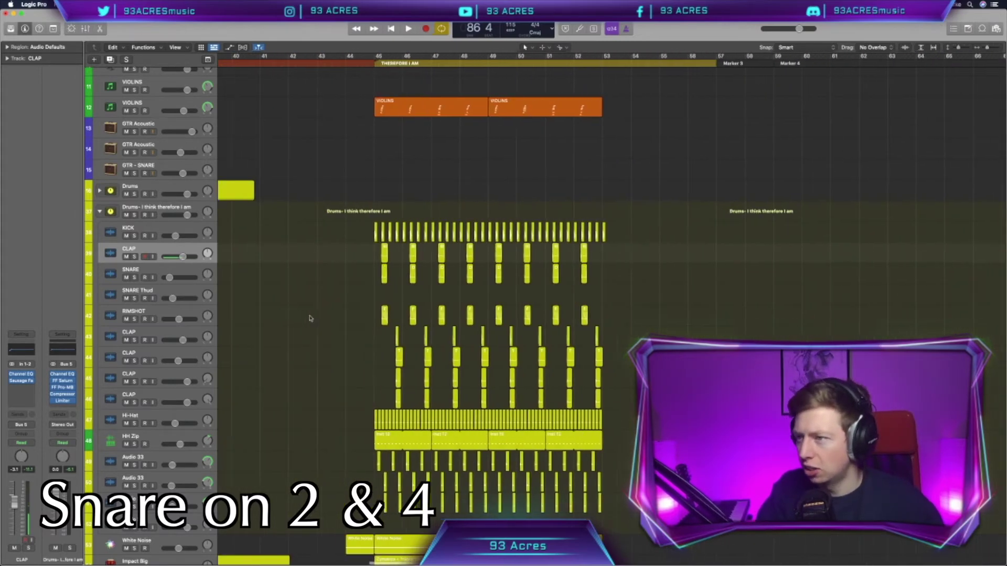
scroll(310, 318, right, 2)
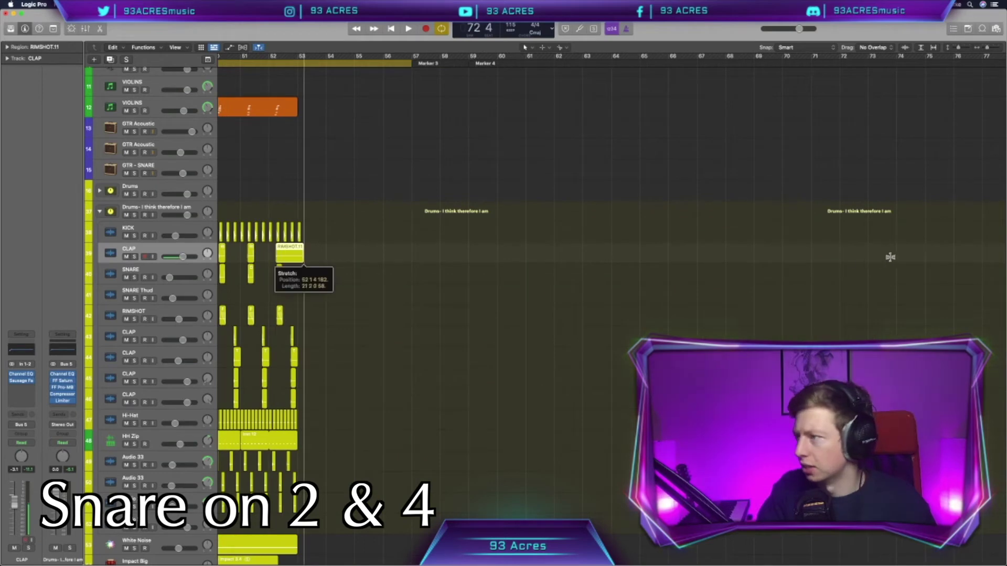
drag(279, 254, 818, 253)
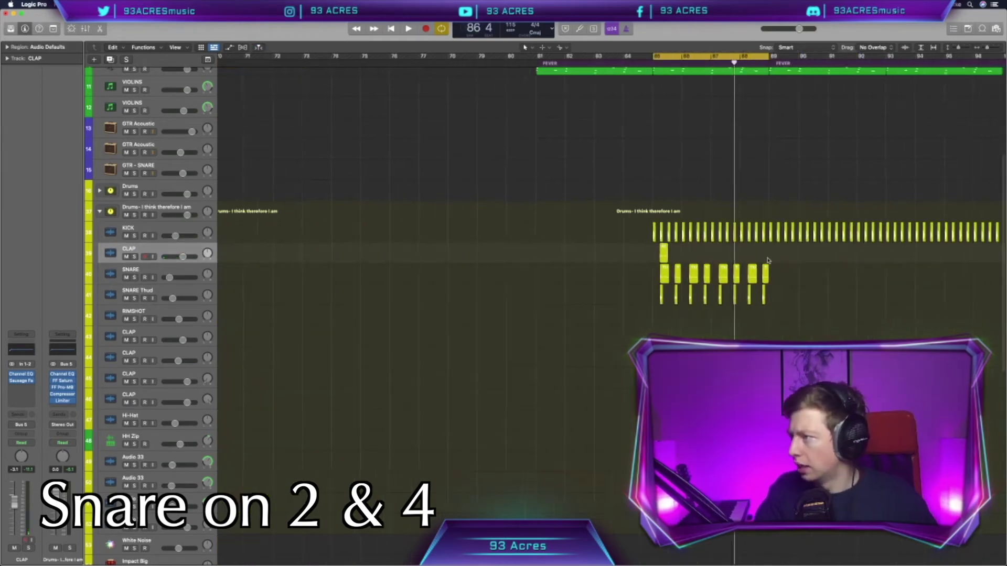
scroll(773, 260, right, 9)
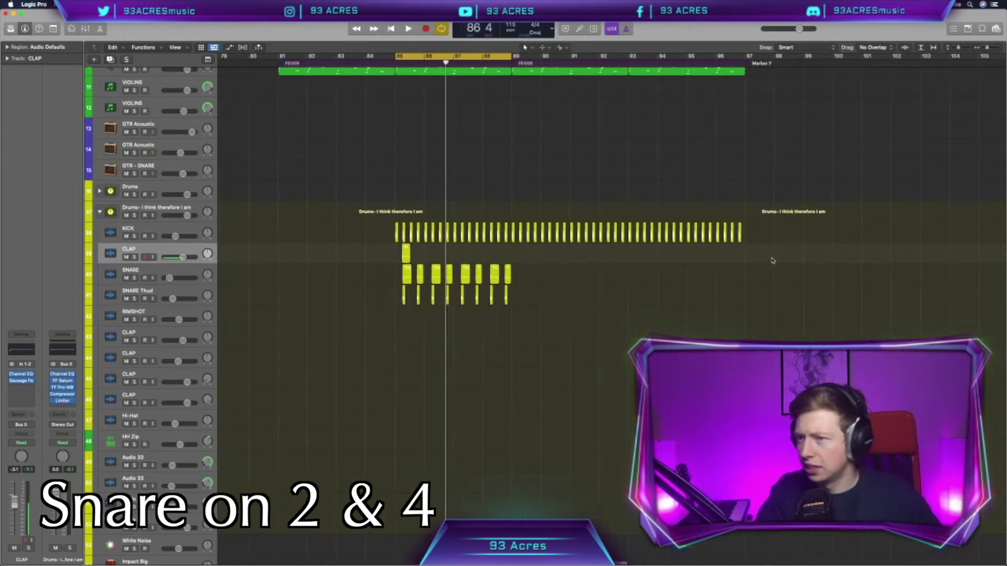
Step: Solo the CLAP track, audition the rimshot hit in bar 85, and trim its region to about a third of its length
scroll(773, 260, left, 1)
key(s)
key(space)
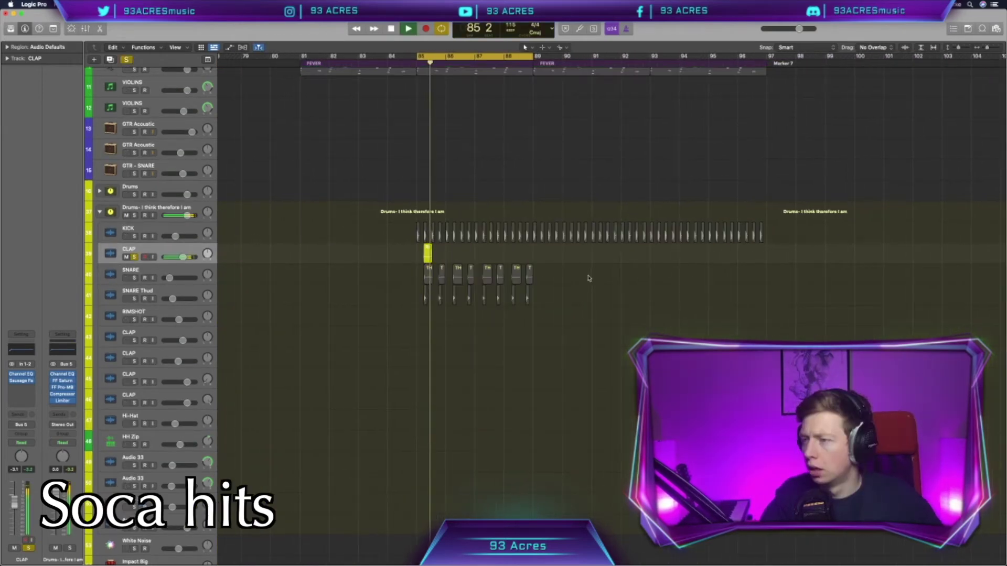
key(space)
scroll(589, 278, up, 6)
scroll(553, 279, left, 2)
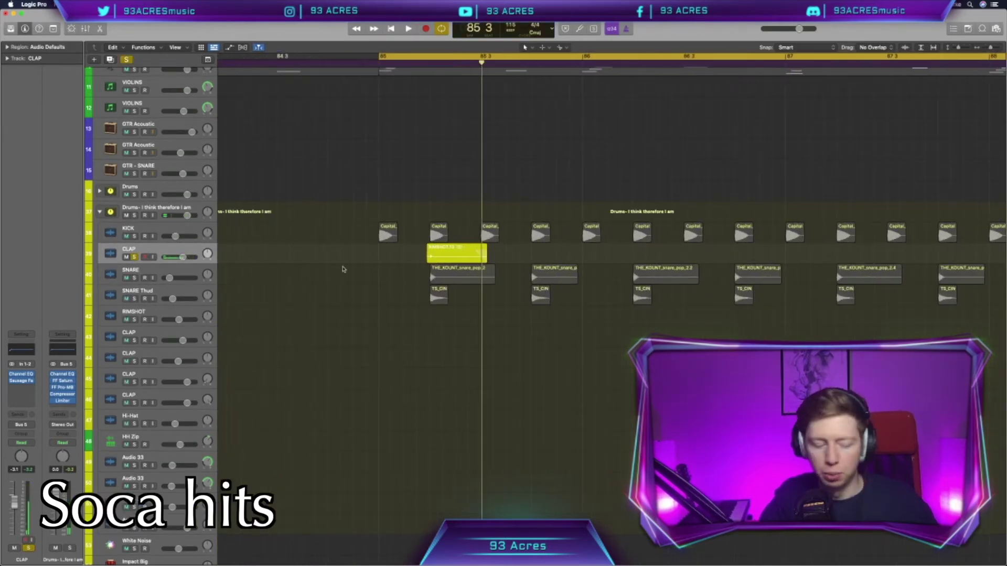
drag(486, 258, 445, 257)
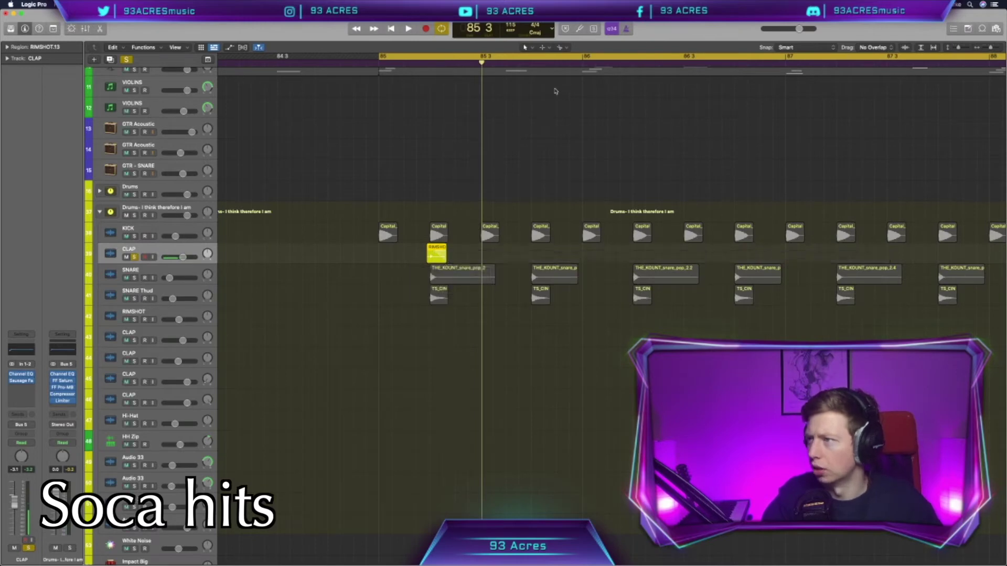
click(545, 47)
click(564, 150)
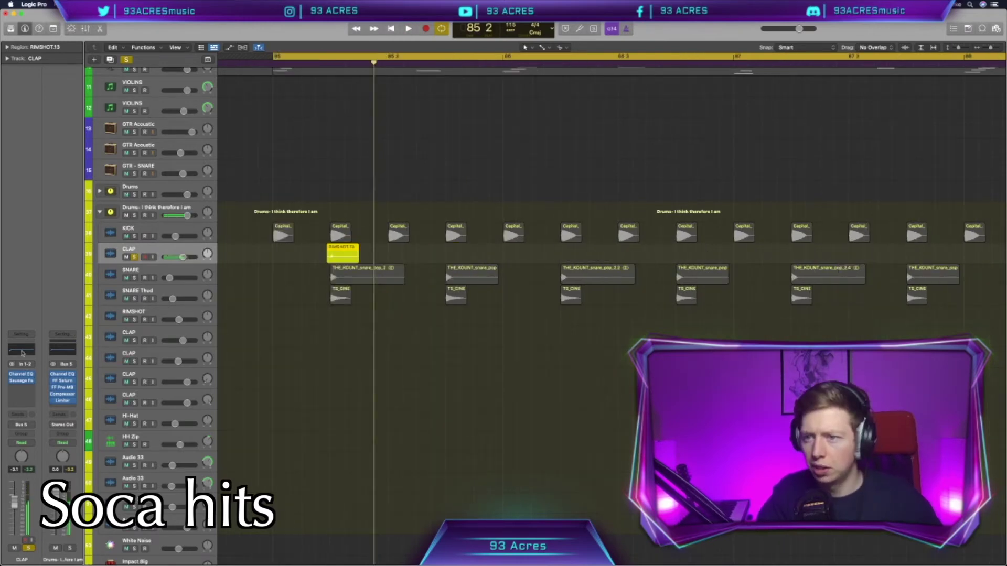
Step: Reshape the CLAP track's Channel EQ curve and add a second rimshot hit before beat 3 of bar 85
click(22, 353)
drag(628, 216, 543, 256)
drag(344, 221, 389, 210)
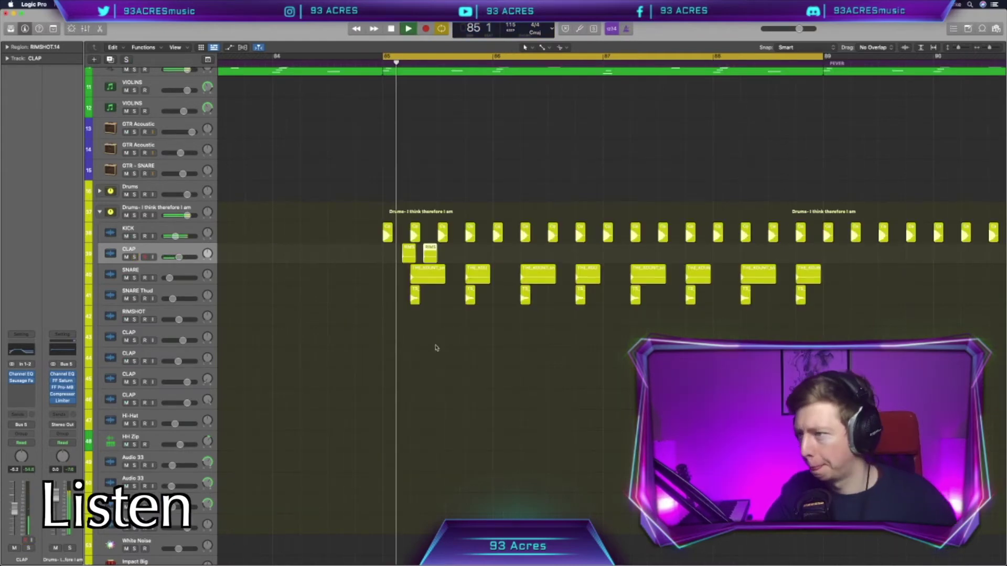
Step: Repeat the pair of rimshot hits on the CLAP track through bar 88 and play back the drum loop
scroll(435, 348, right, 2)
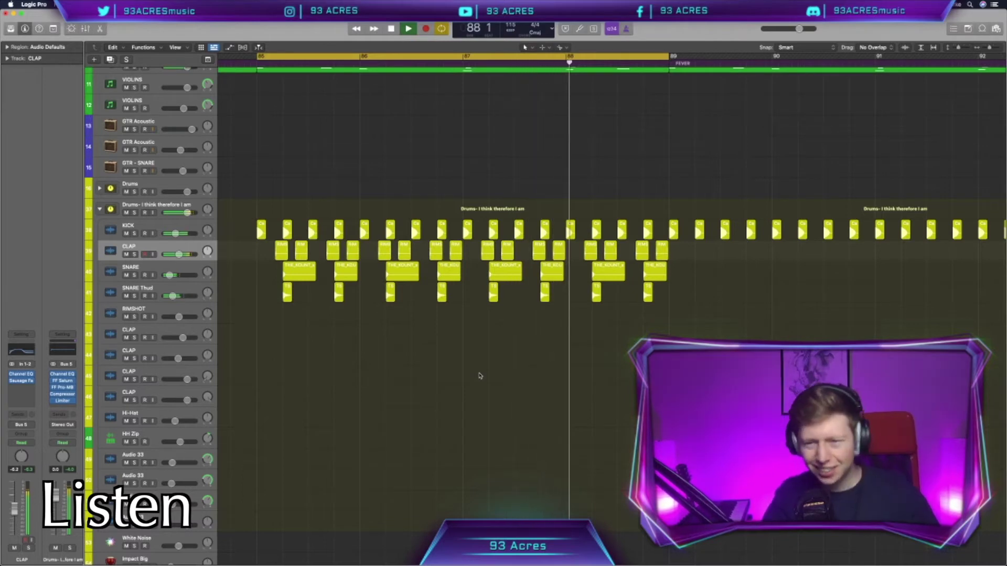
key(space)
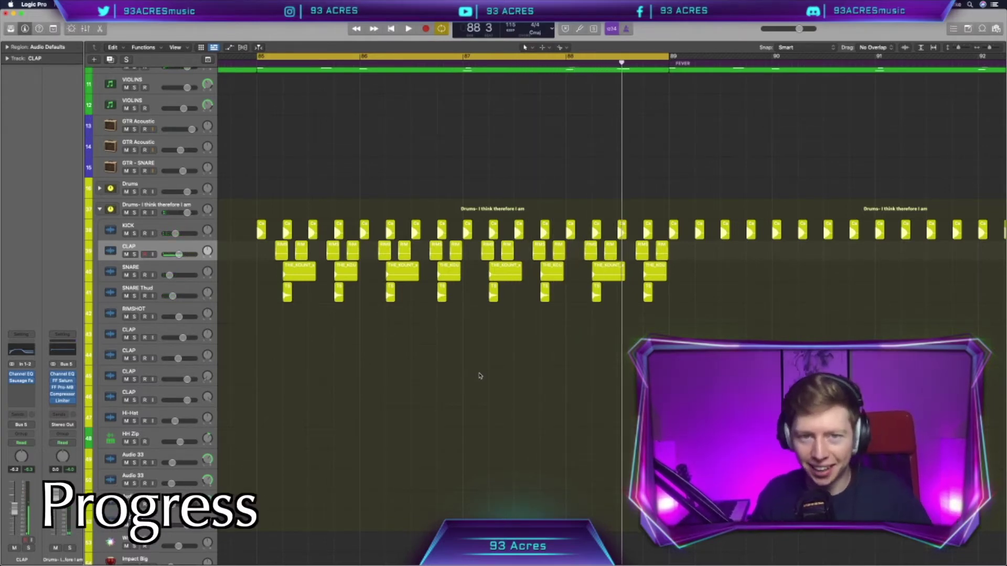
Step: Place Splice's Perc_Click.wav on the two lowest CLAP tracks at beats 2 and 4 of bar 85 and play it back
scroll(480, 375, left, 1)
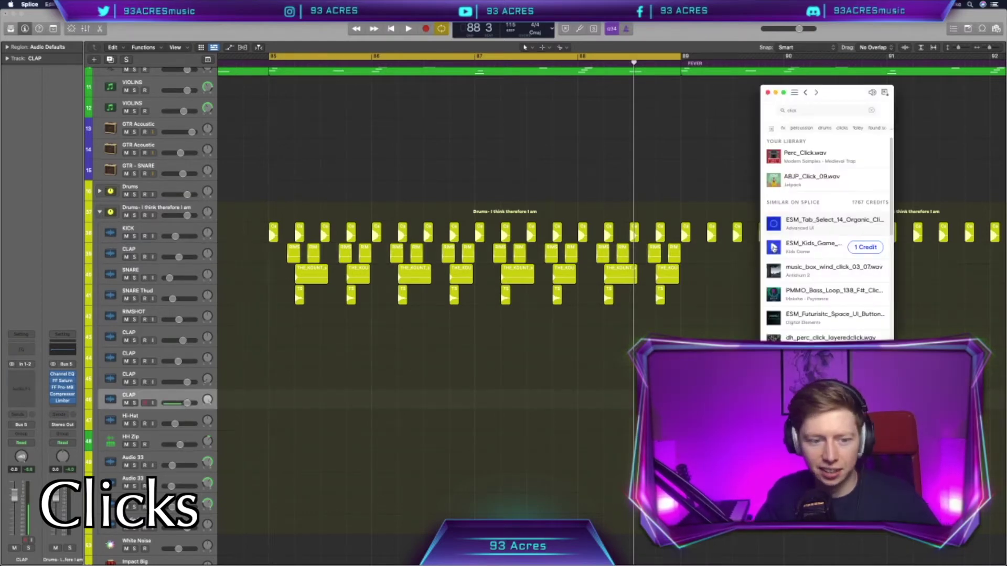
drag(802, 156, 297, 384)
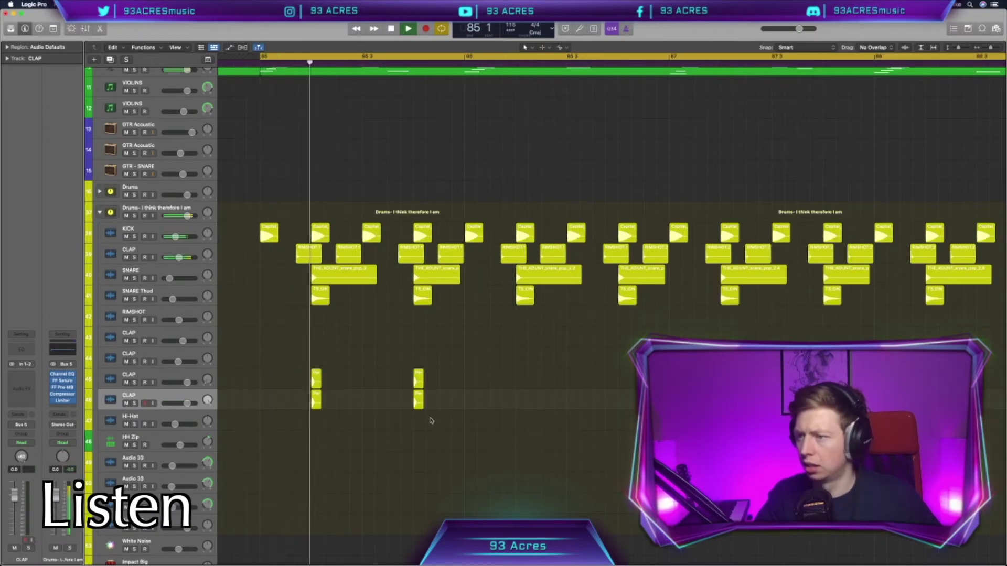
key(space)
Step: Lower the volume of both click tracks together and repeat their click regions on beats 2 and 4 through the section
shift+click(157, 379)
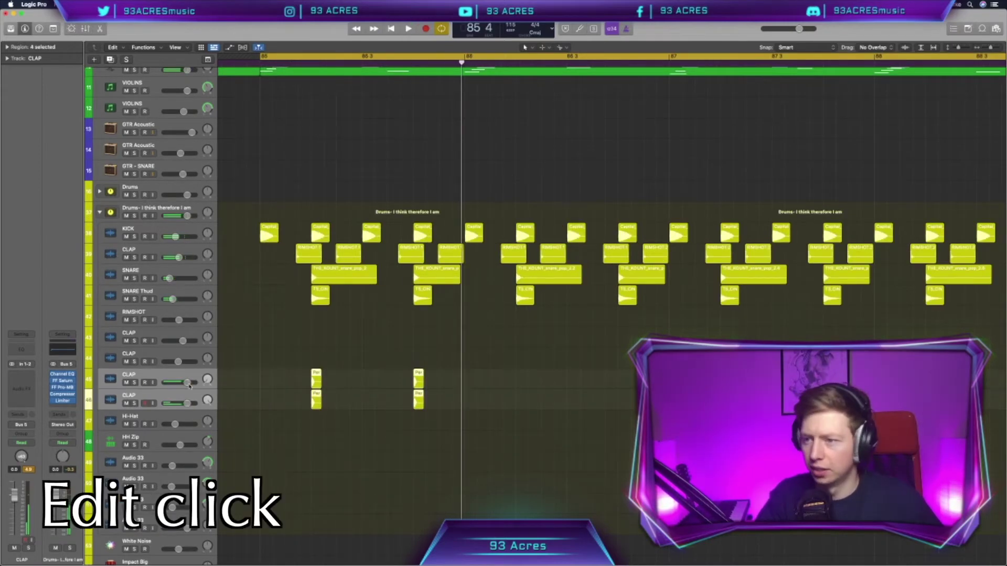
drag(187, 383, 176, 382)
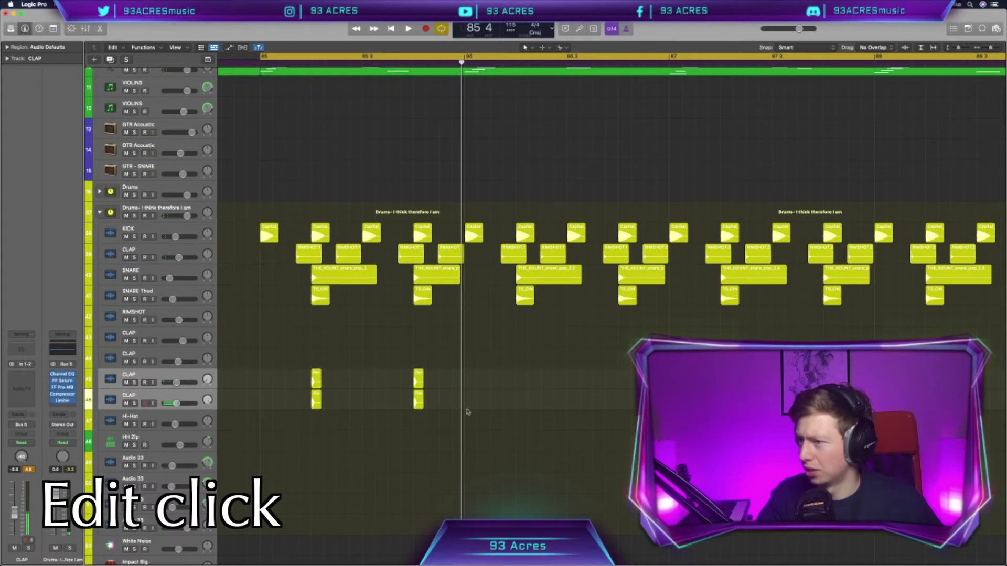
drag(468, 412, 258, 371)
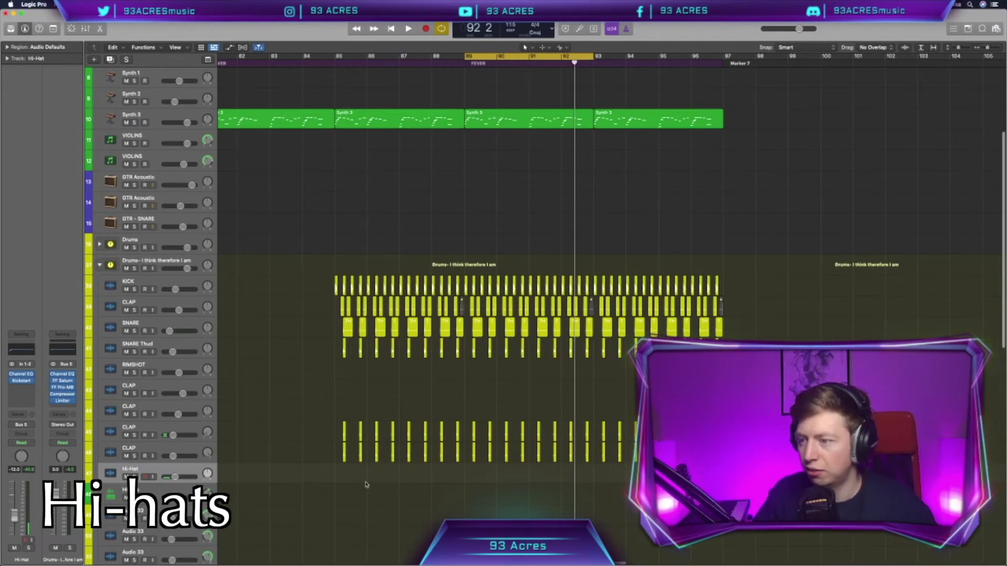
Step: Copy a single hi-hat hit from the earlier drum section along the Hi-Hat track to the start of bar 89
scroll(367, 485, left, 15)
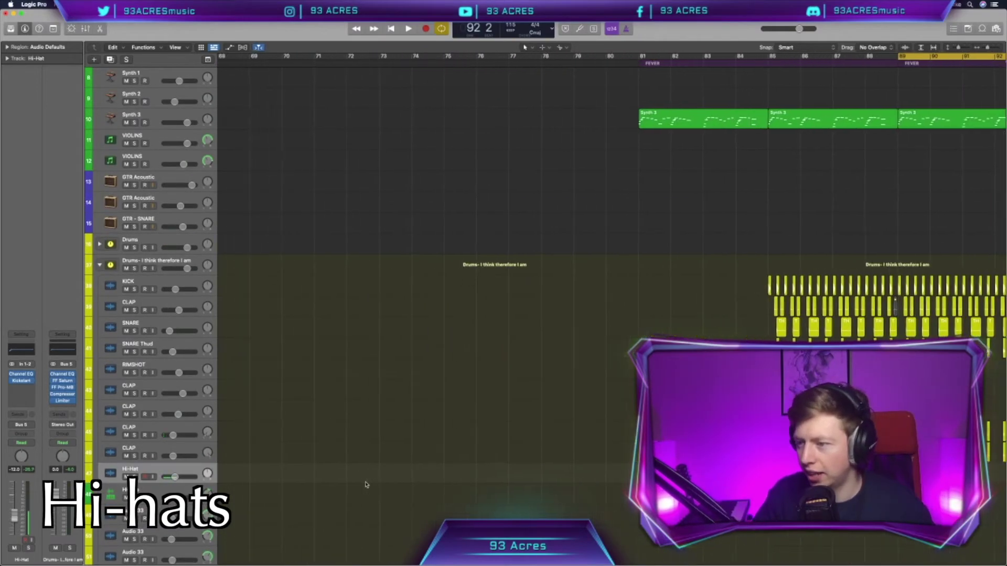
key(super+Right)
key(super+Right)
key(super+Right)
drag(297, 471, 935, 450)
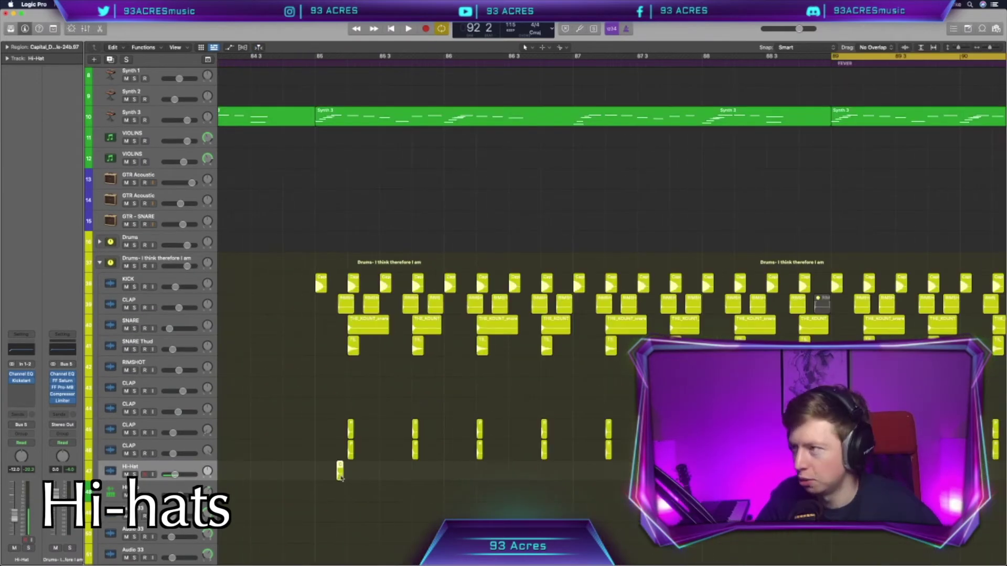
drag(340, 477, 810, 474)
Step: Place a pair of hi-hat hits between the first two kicks of bar 89 and repeat the pattern through bar 96
scroll(811, 474, up, 5)
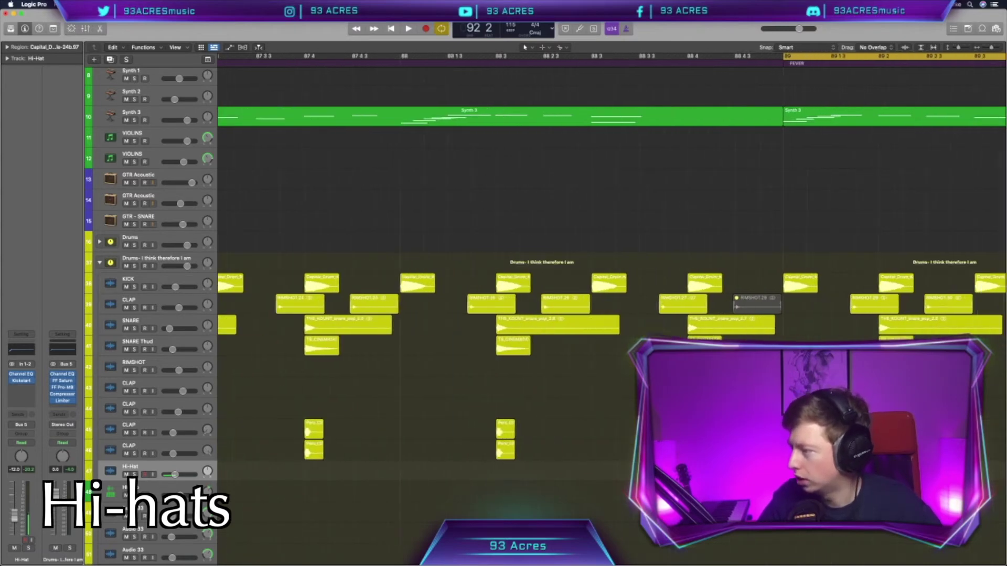
scroll(810, 474, right, 3)
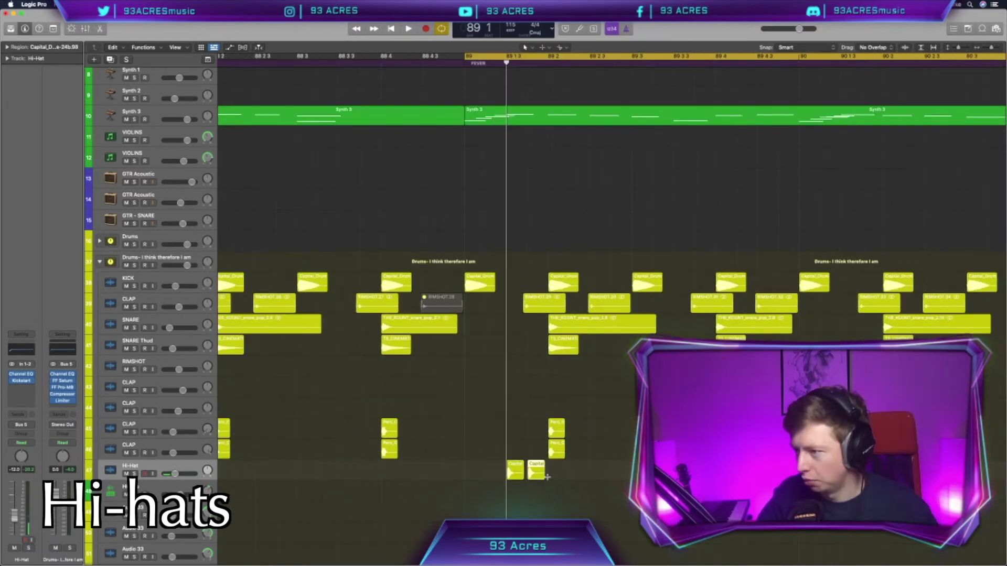
drag(549, 477, 459, 475)
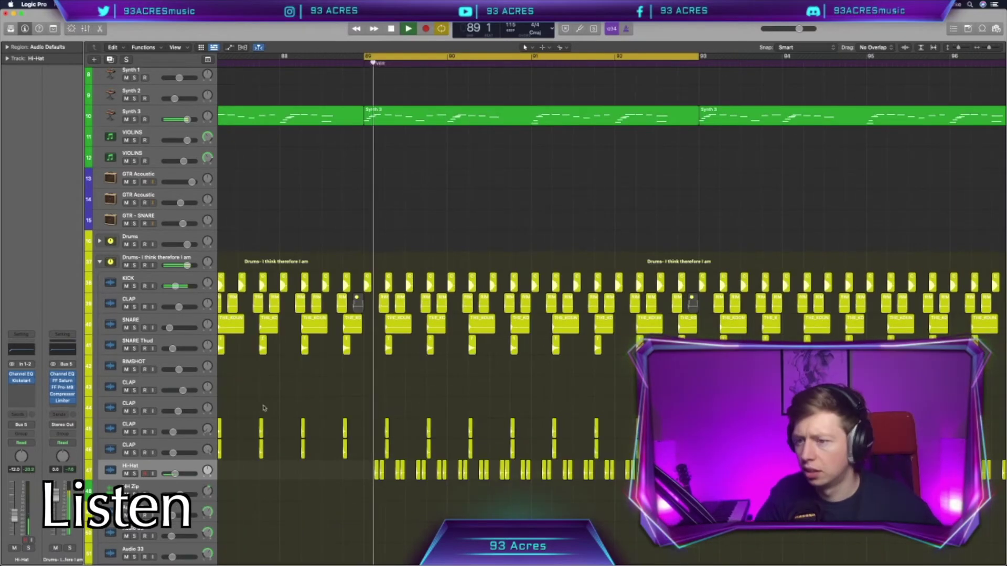
Step: Lower the Hi-Hat track's volume to about -16 dB while the loop plays
drag(175, 473, 172, 473)
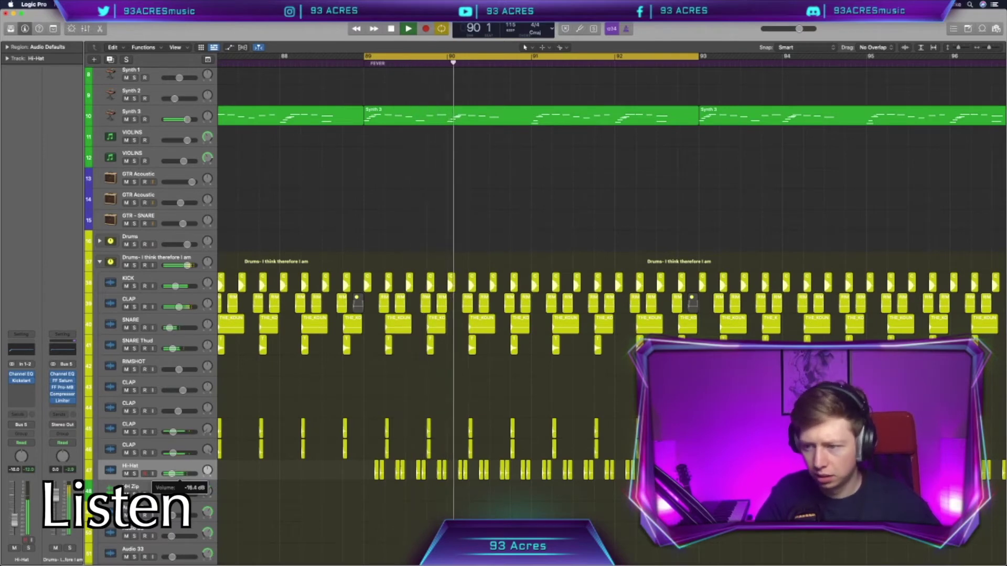
key(space)
Step: Move every second hi-hat hit to a second Hi-Hat track, adjust the hi-hat panning, and play back the loop
drag(21, 456, 21, 452)
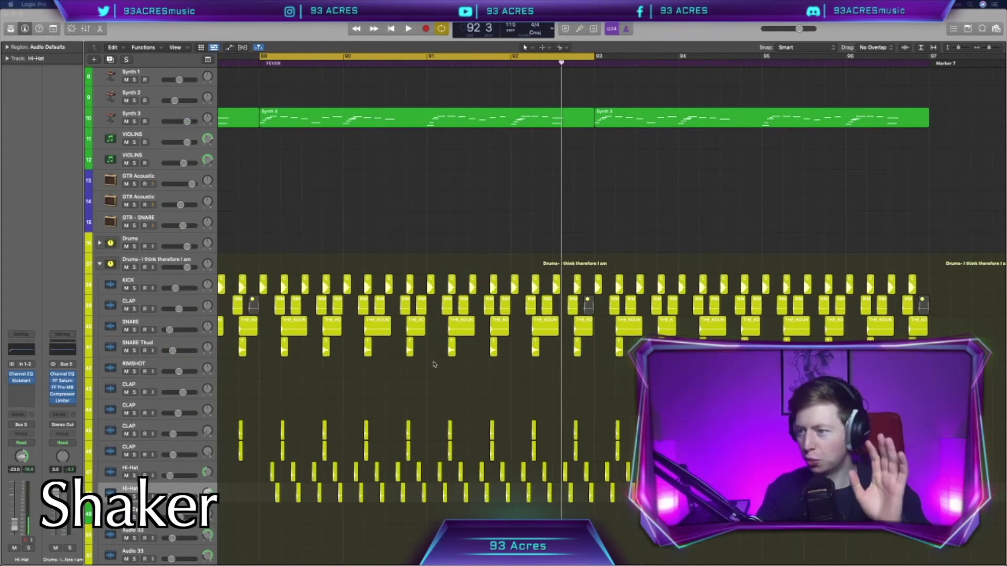
scroll(433, 365, left, 2)
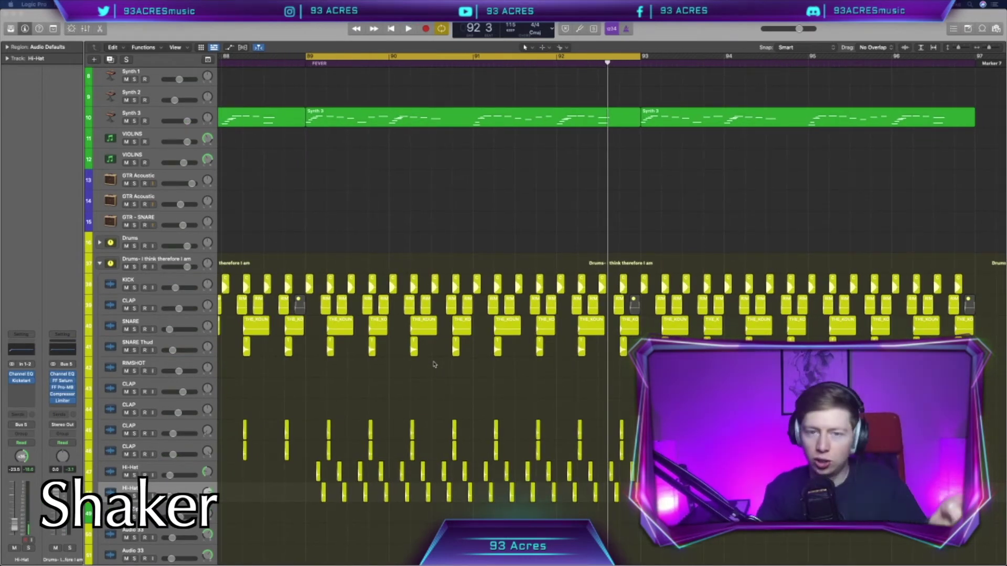
scroll(248, 423, down, 2)
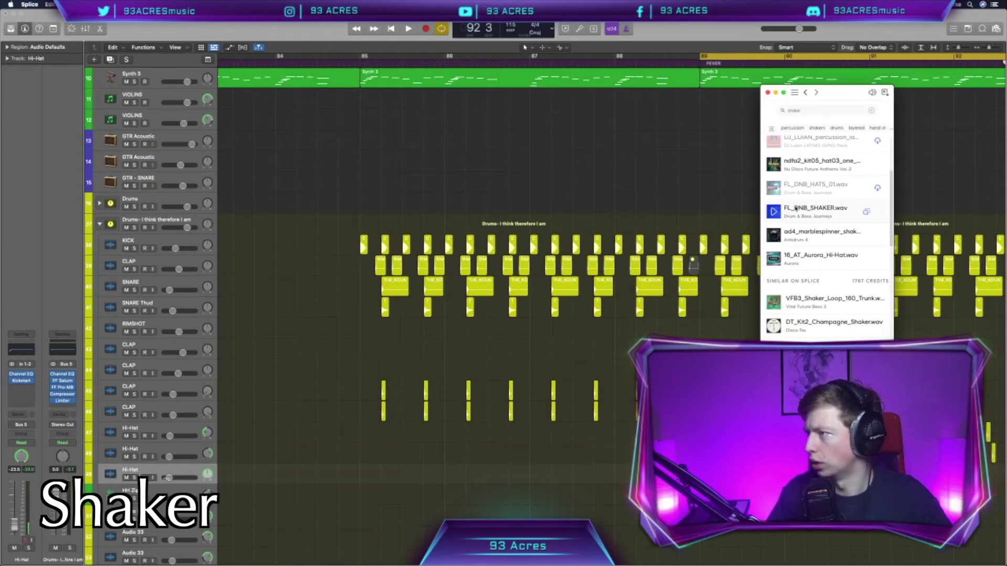
Step: Place an FL_DNB_SHAKER pair at bar 85 on a third Hi-Hat track, repeat it through bar 96, and adjust the hi-hat volume
drag(796, 208, 404, 483)
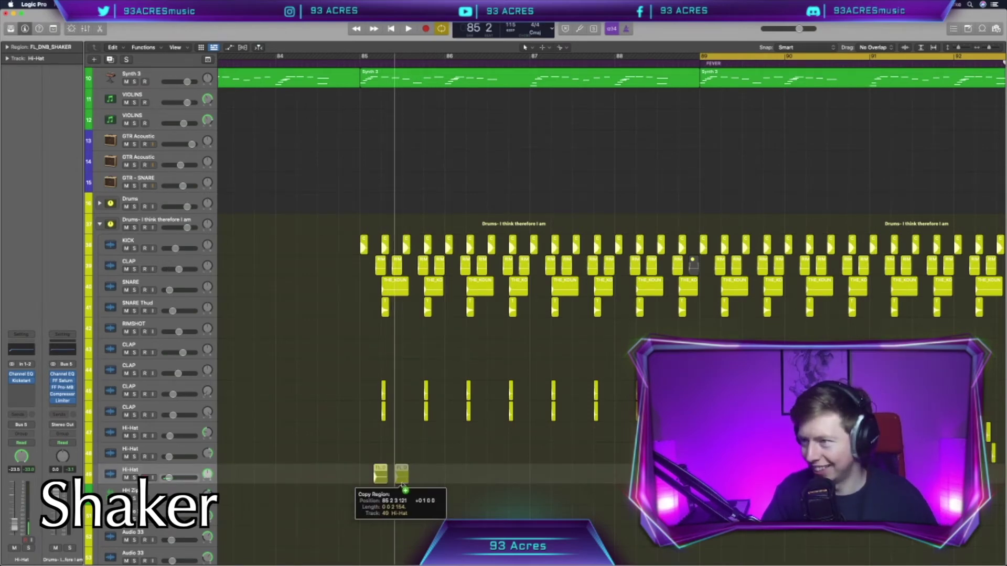
key(super+r)
key(super+r)
key(super+r)
key(super+r)
key(super+r)
key(super+r)
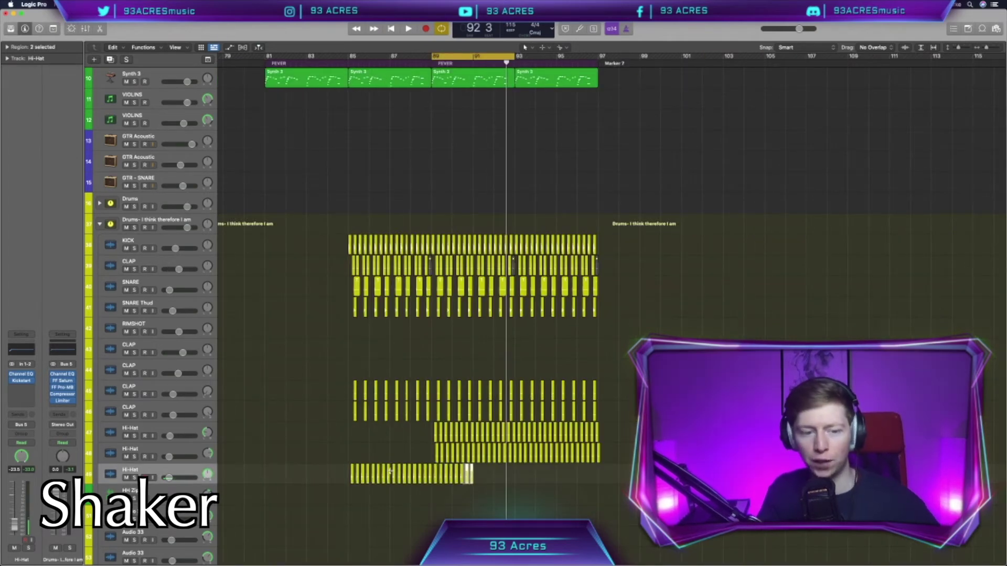
key(super+r)
key(super+r)
key(super+r)
key(super+r)
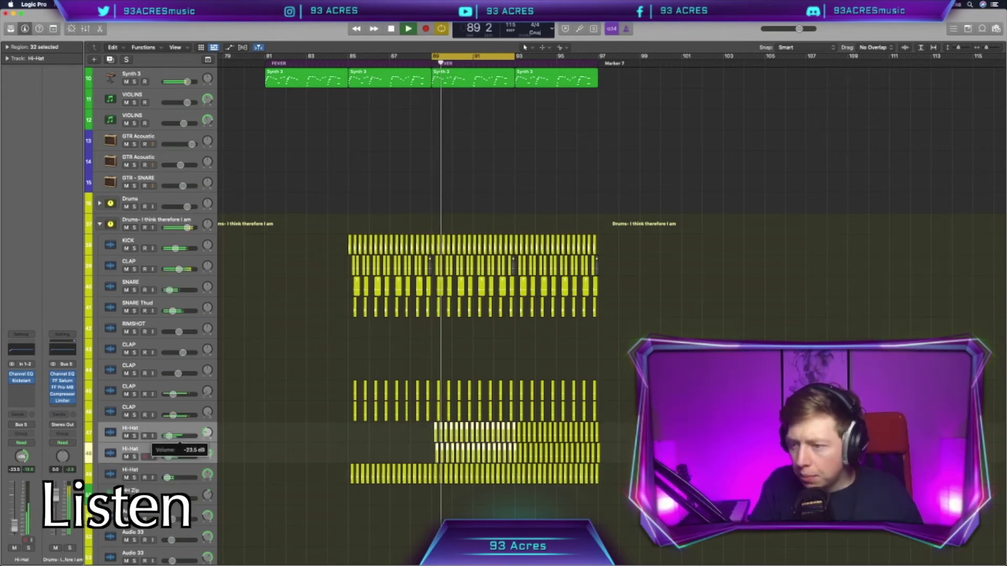
drag(168, 436, 168, 436)
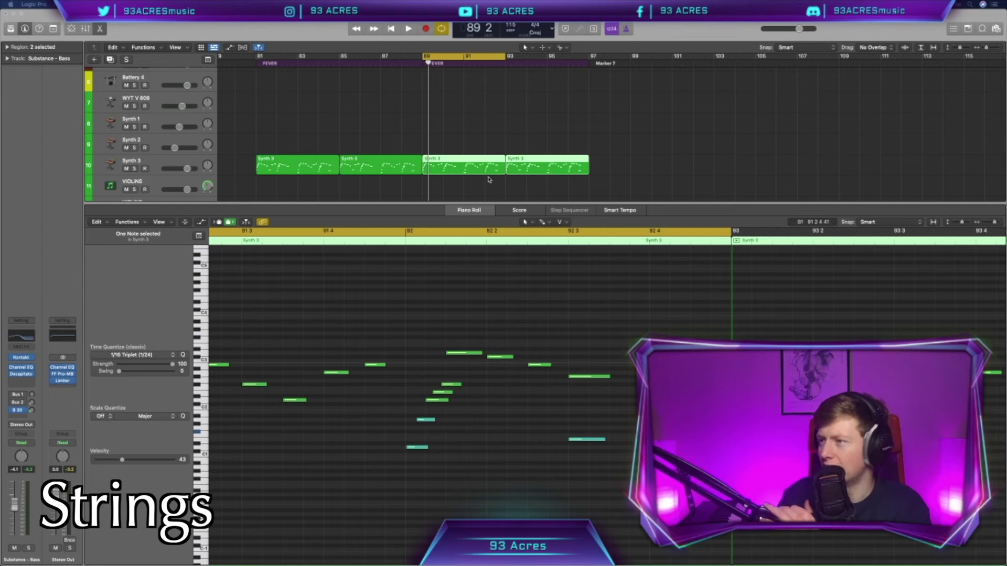
Step: Move the Synth 3 region at bar 89 to the first VIOLINS track and remove its low notes
click(465, 146)
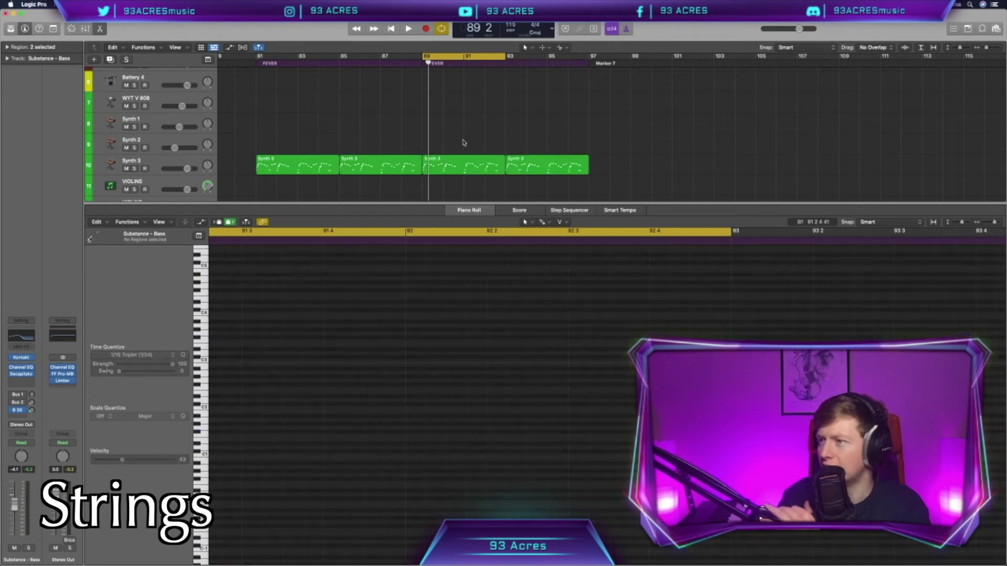
click(489, 176)
key(Right)
scroll(387, 158, down, 3)
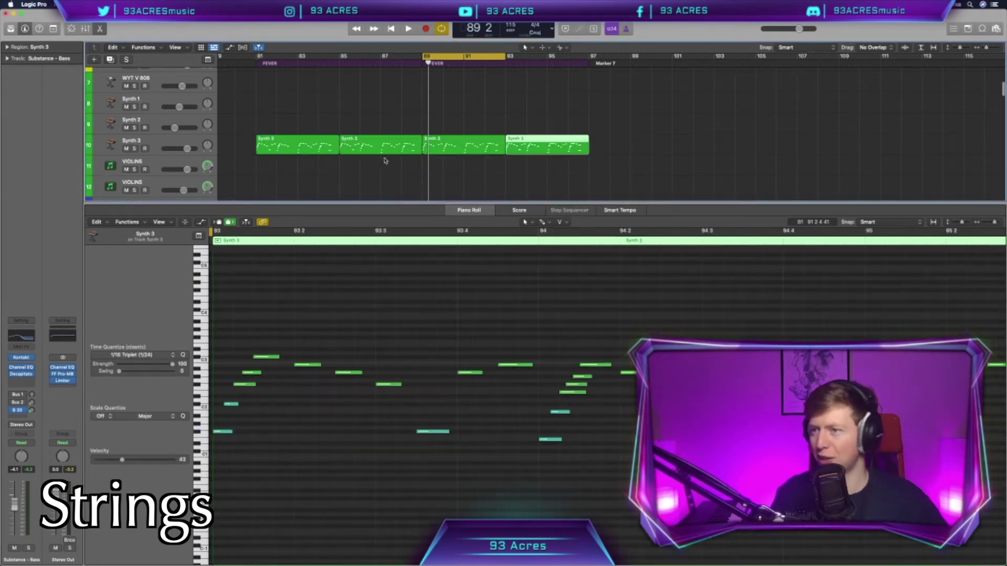
drag(374, 432, 322, 367)
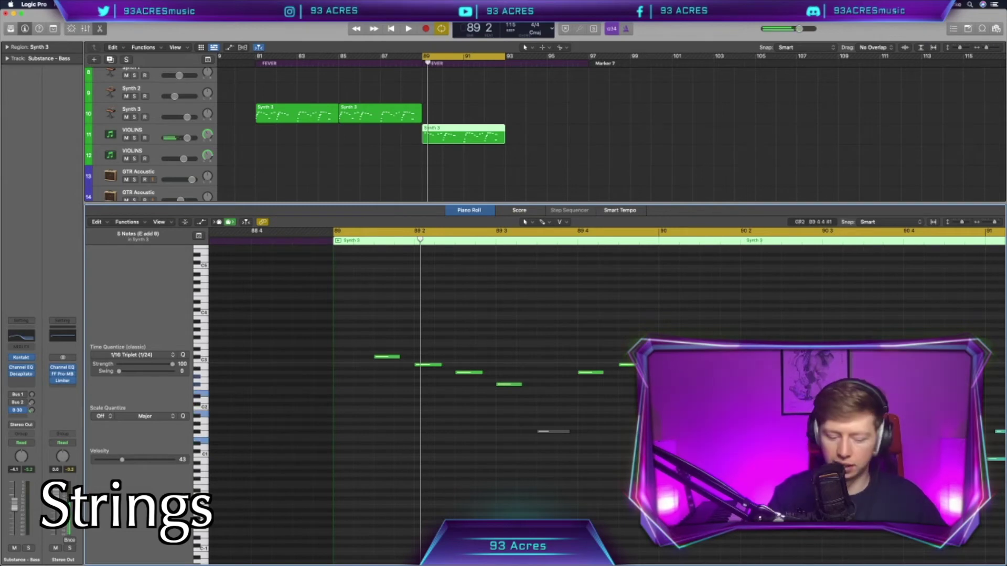
Step: Play back the string part, view it as notation, and copy its region to bar 93
key(space)
key(n)
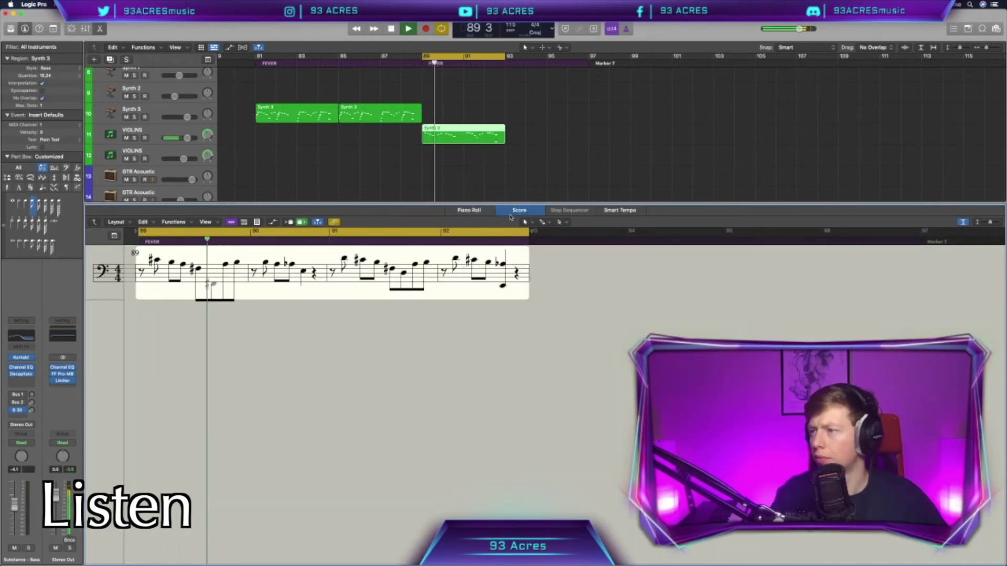
double_click(474, 137)
drag(471, 139, 539, 139)
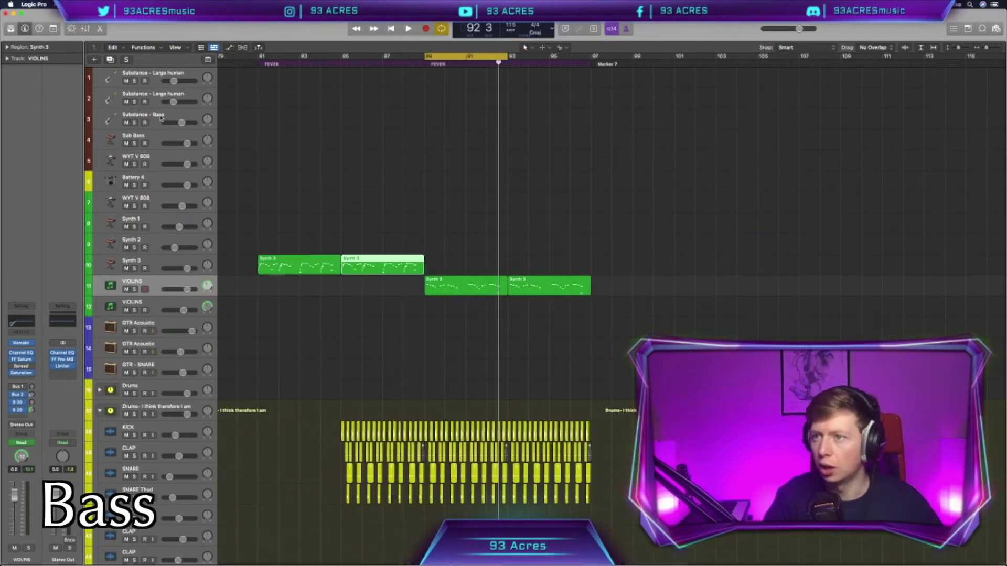
Step: Record a bass line on the Substance - Bass track over bars 89 to 92 and repeat it through bar 96
click(159, 115)
scroll(424, 168, right, 3)
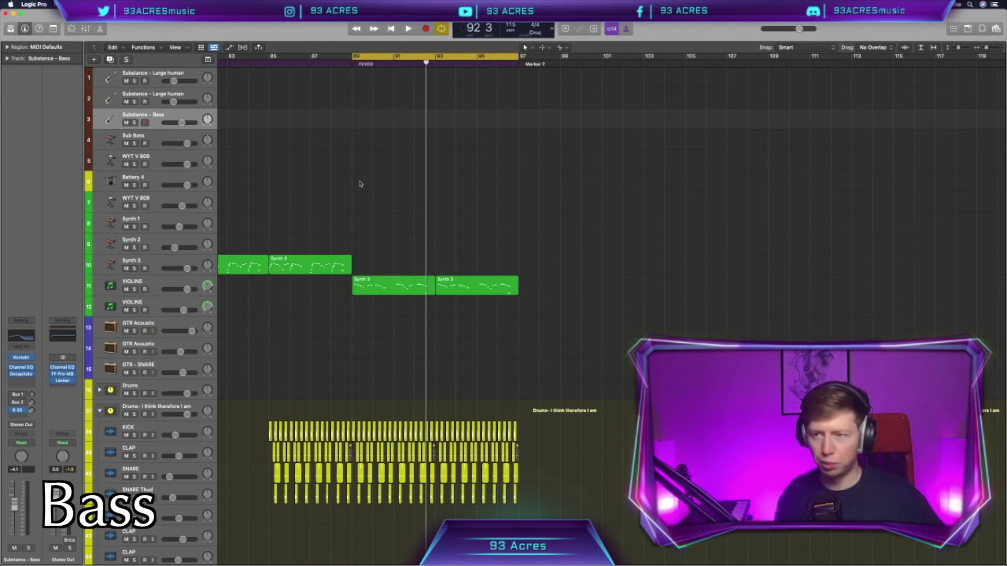
key(r)
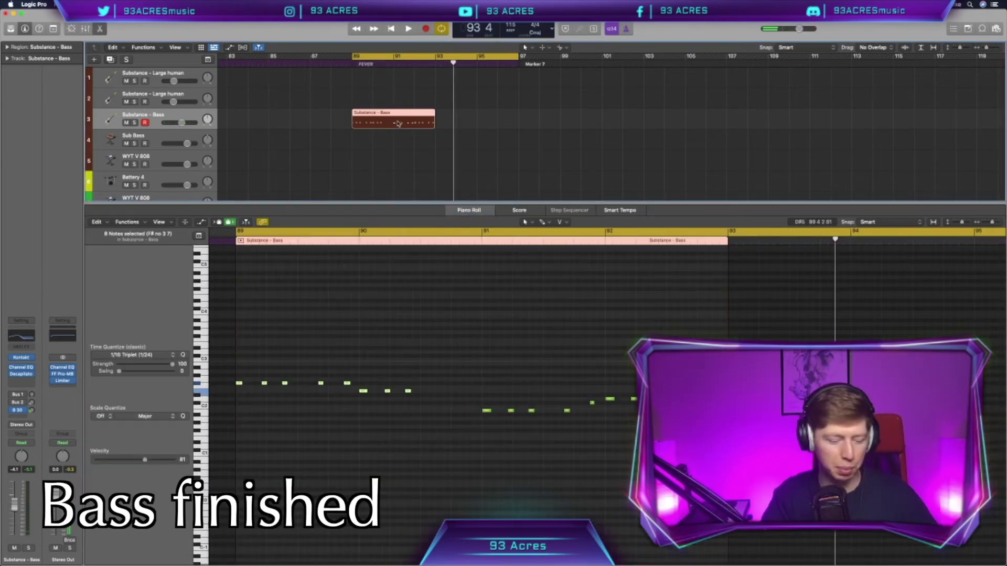
click(426, 163)
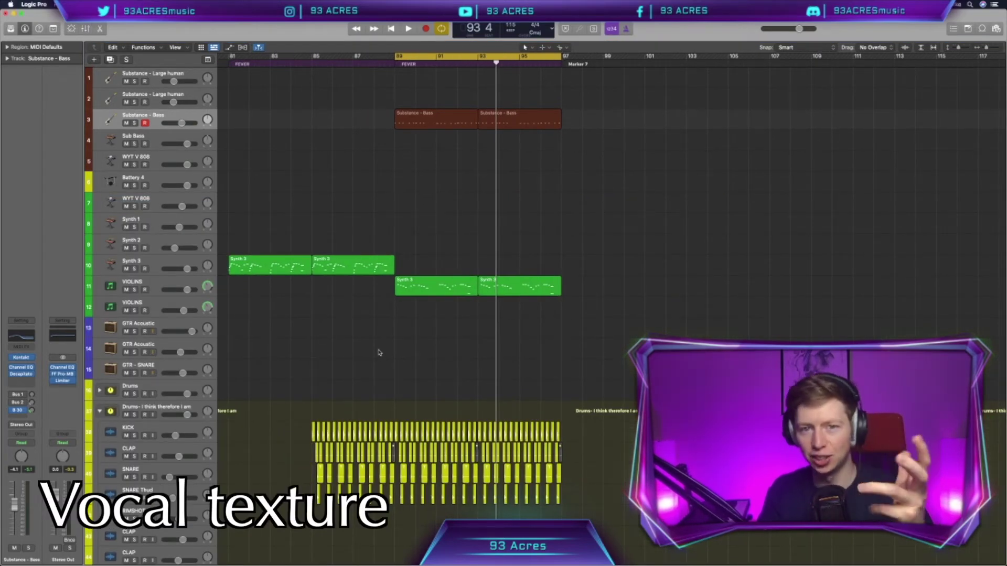
Step: Open the Exhale instrument on its track and browse the presets tagged Electro for a vocal texture
scroll(380, 353, down, 15)
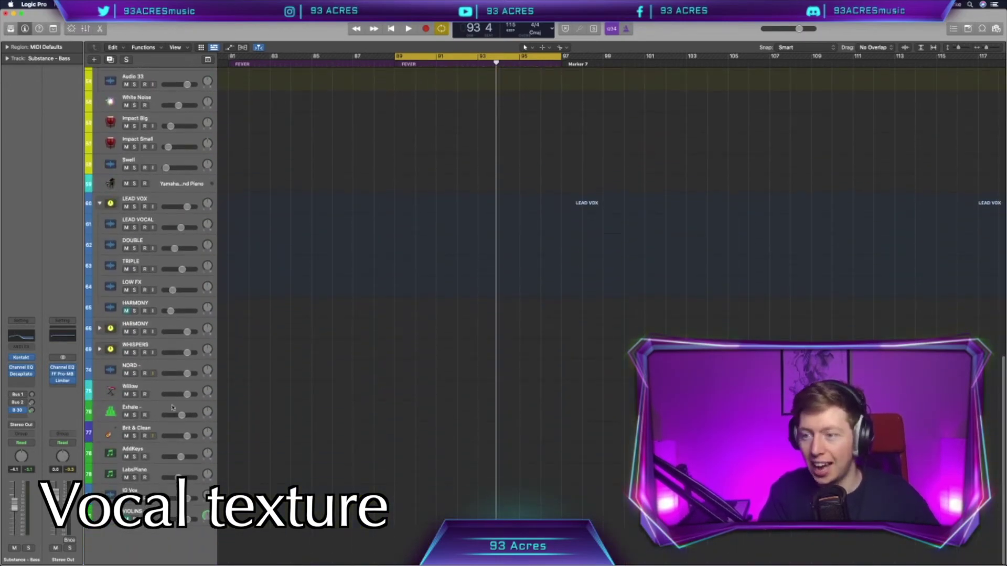
click(172, 408)
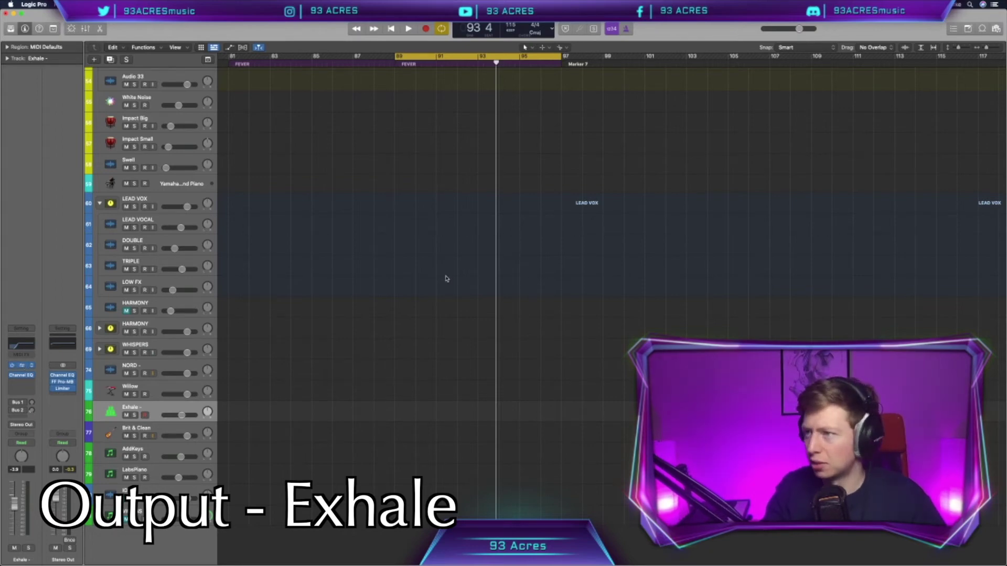
scroll(497, 274, down, 5)
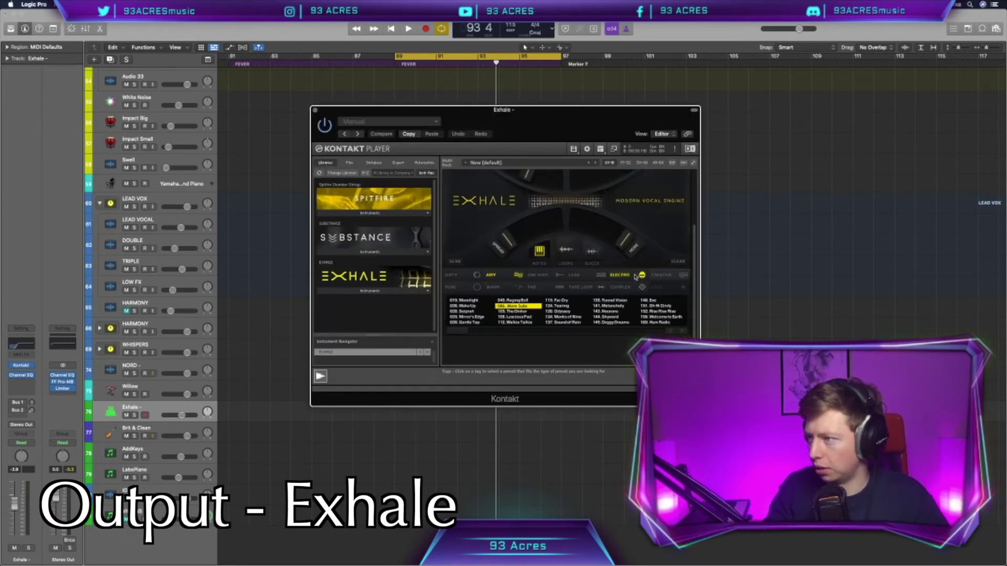
click(619, 275)
drag(501, 329, 454, 330)
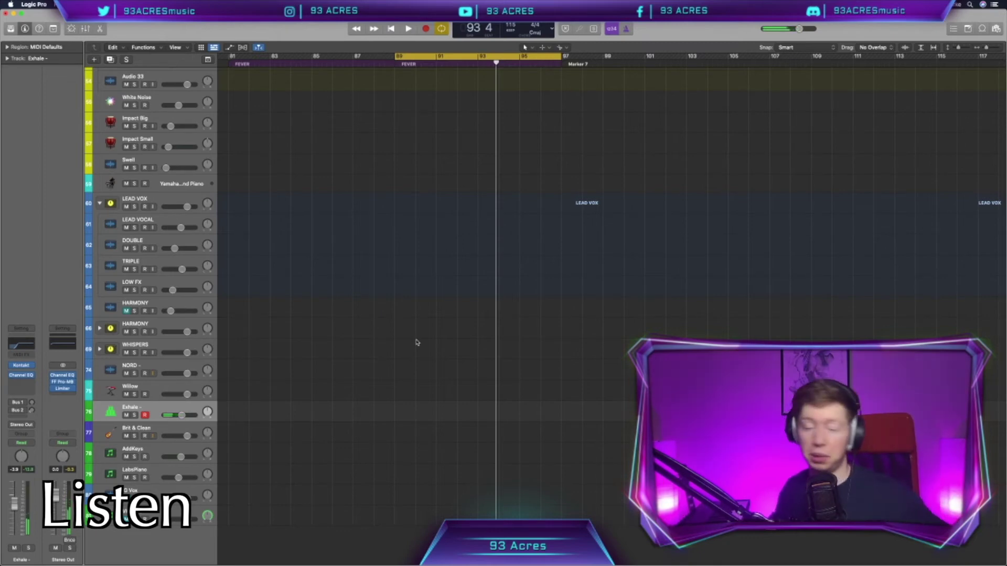
Step: Record two sustained notes on the Exhale track over bars 89 to 96 and select both for editing
key(r)
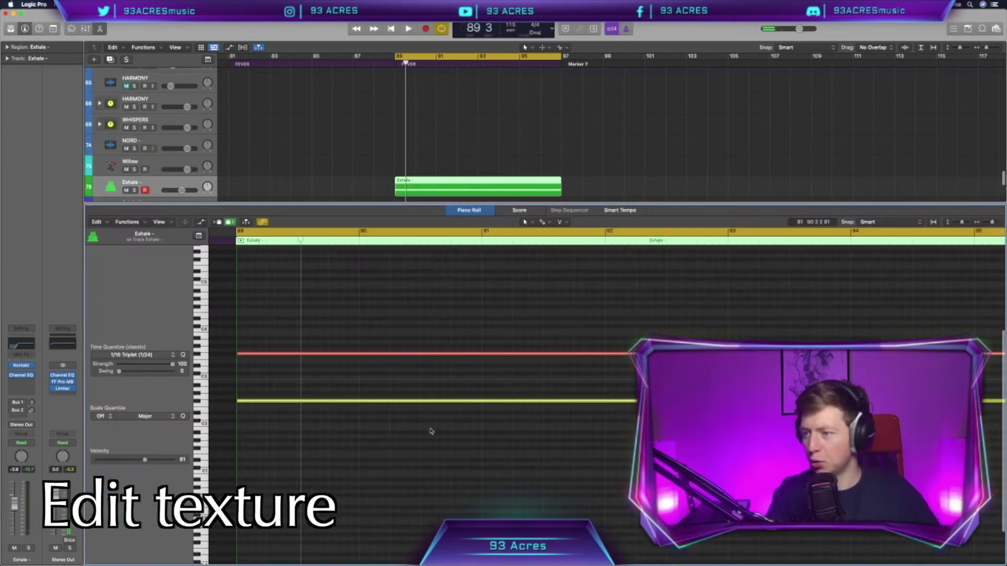
drag(435, 429, 313, 322)
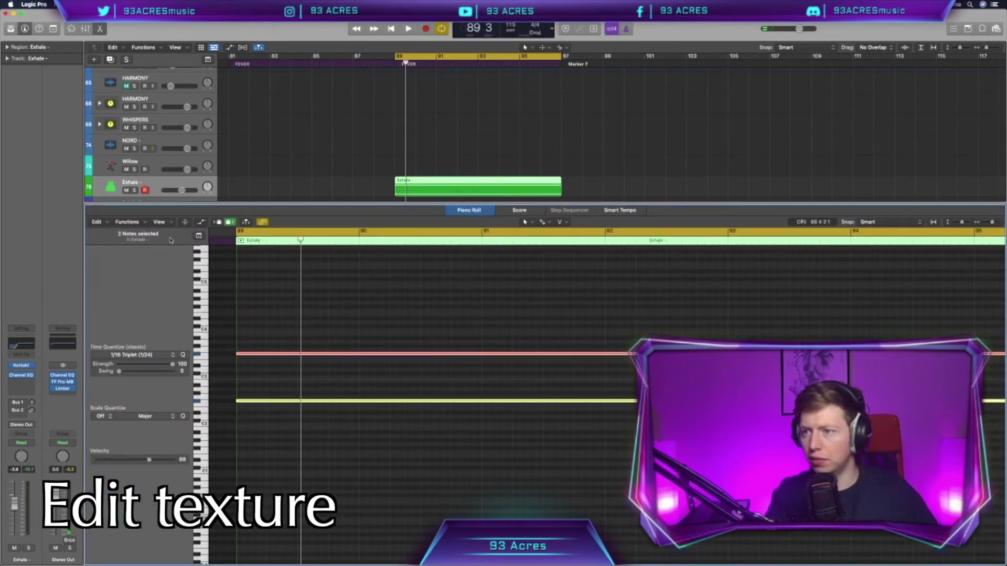
click(139, 222)
mouse_move(212, 303)
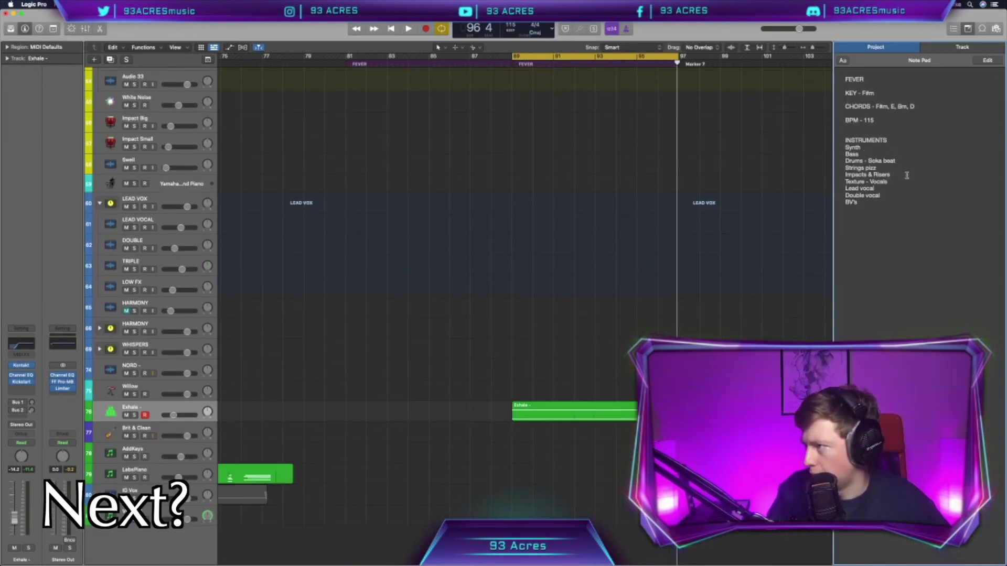
Step: Hide the project notes and copy the earlier white noise, impact and swell regions into the section from bar 88
click(968, 28)
scroll(552, 279, left, 10)
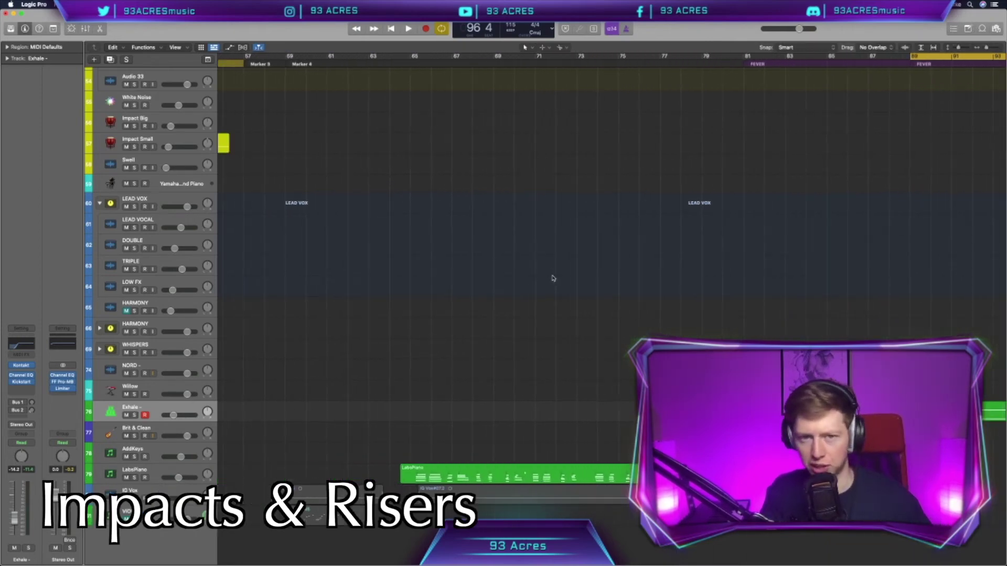
scroll(552, 278, left, 5)
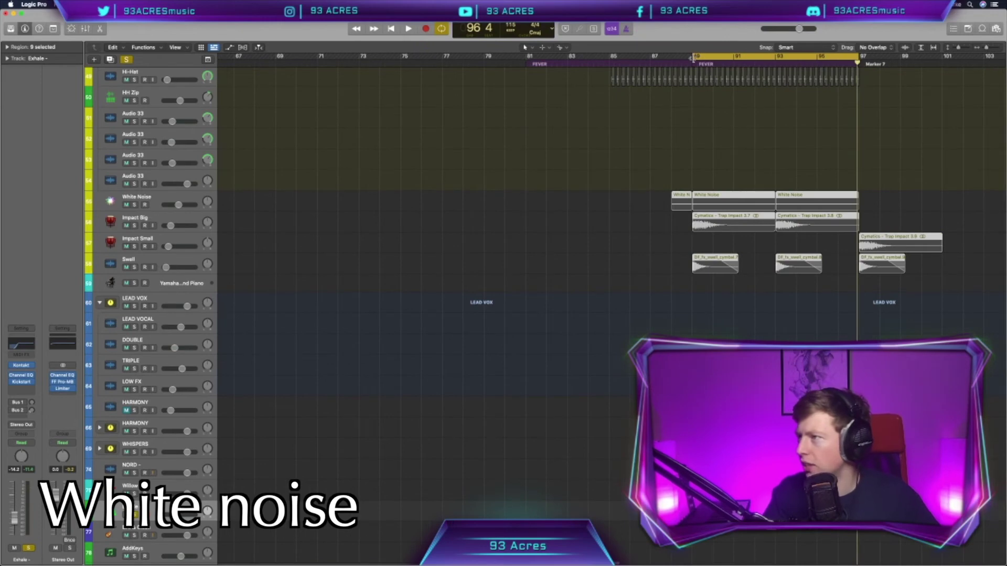
Step: Start the cycle range at bar 88, play the White Noise riser soloed, and adjust its Cutoff automation near bar 91
drag(692, 59, 671, 58)
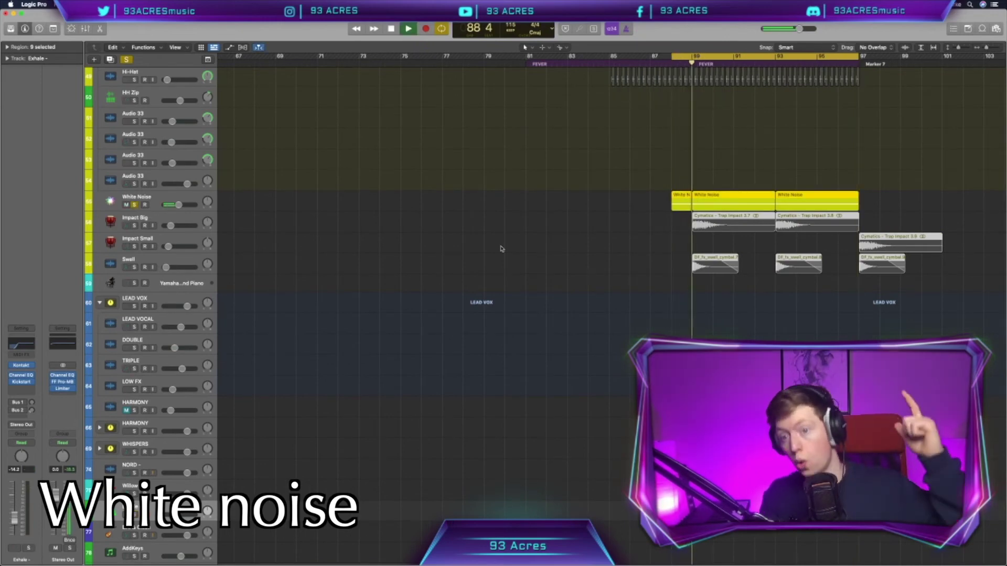
key(space)
key(a)
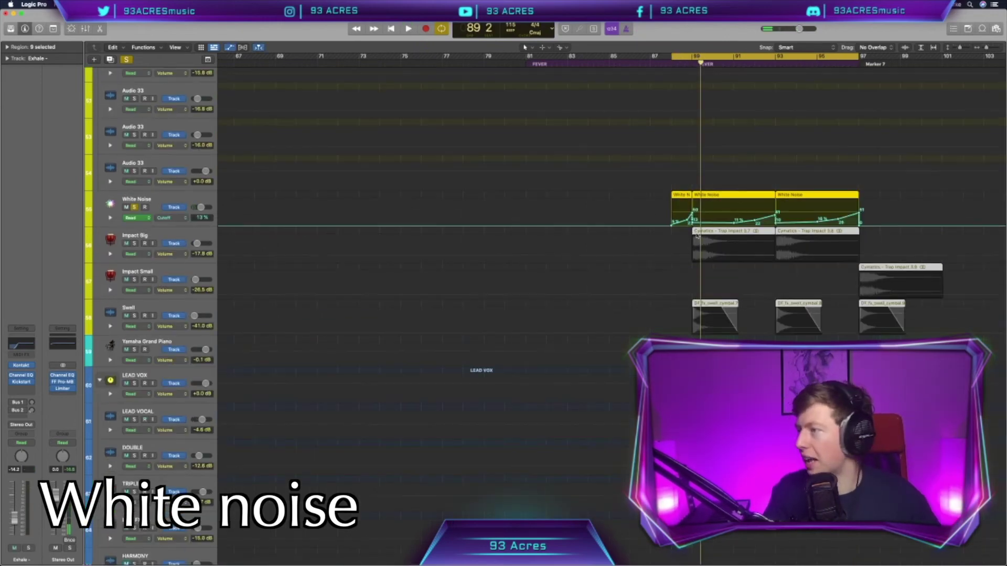
drag(731, 223, 732, 220)
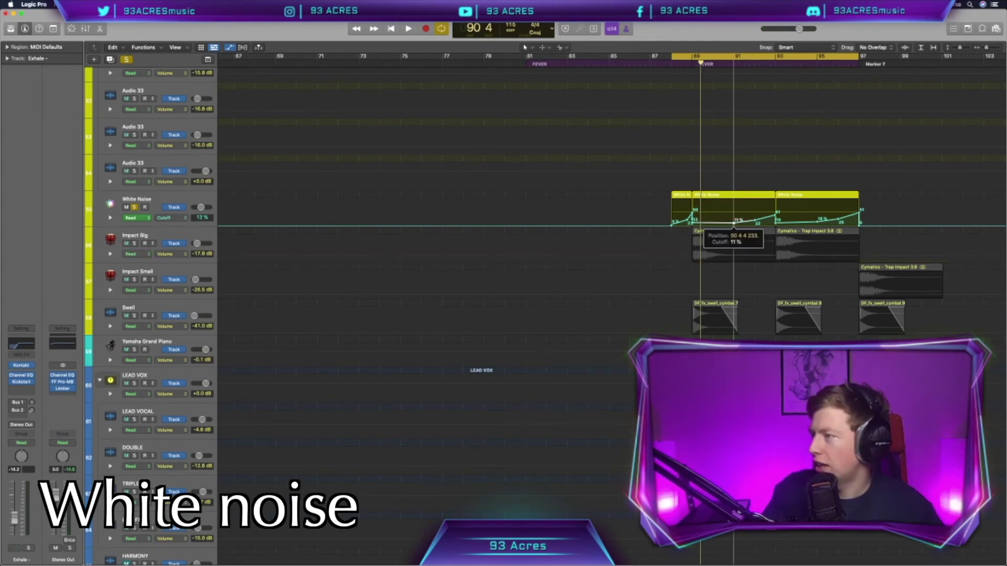
Step: Audition the Impact Big track soloed with White Noise, and listen to the Swell track on its own
click(135, 243)
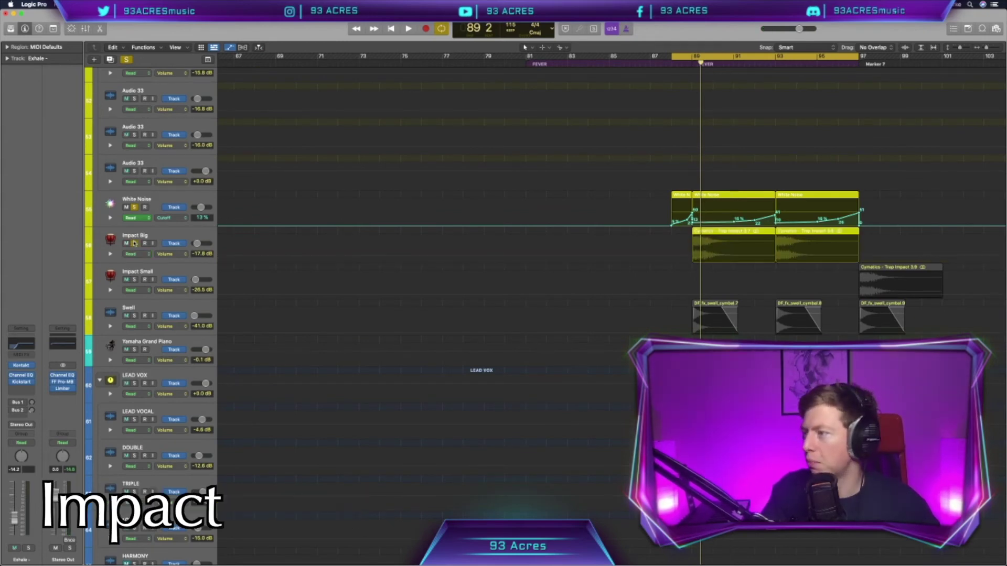
key(space)
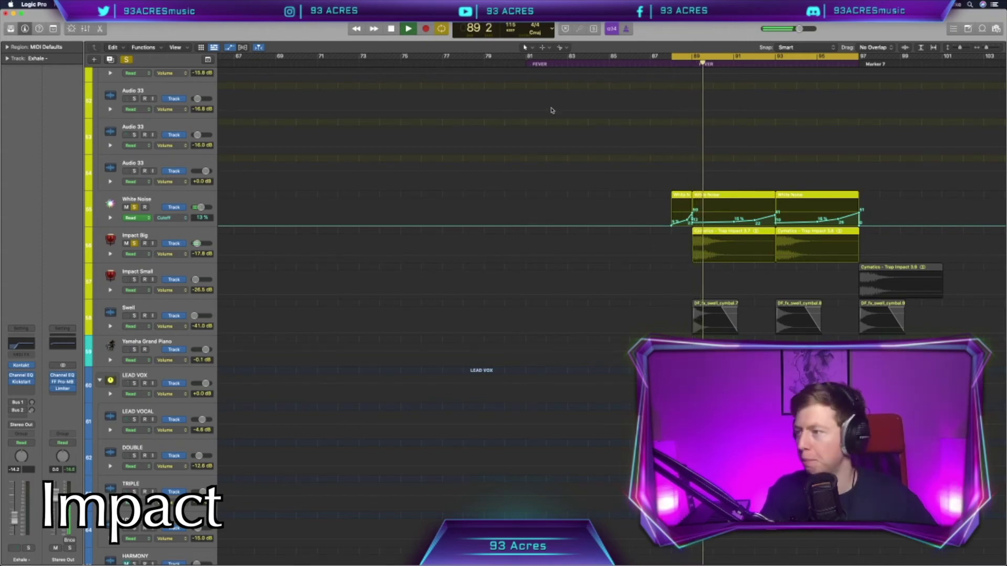
key(space)
click(134, 316)
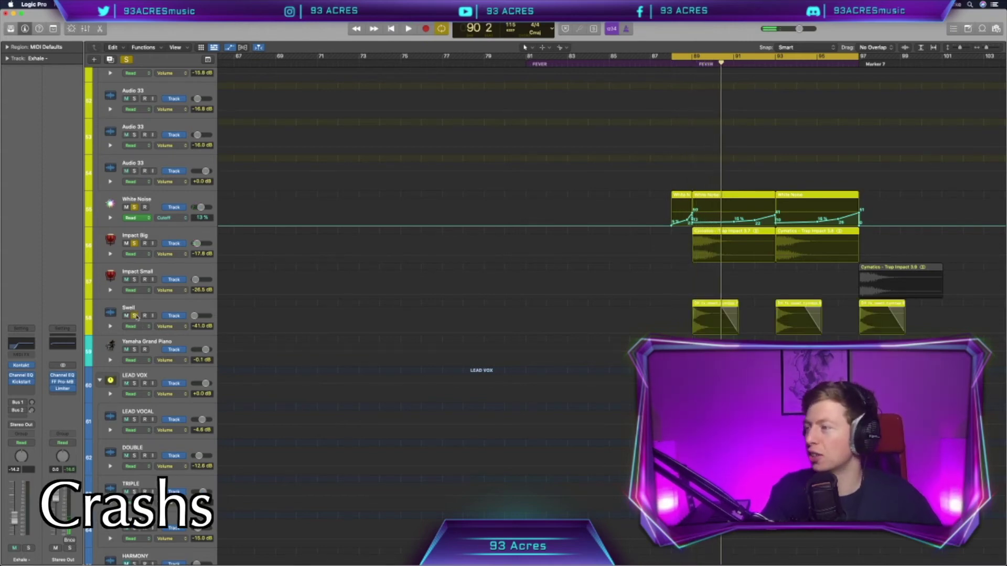
key(space)
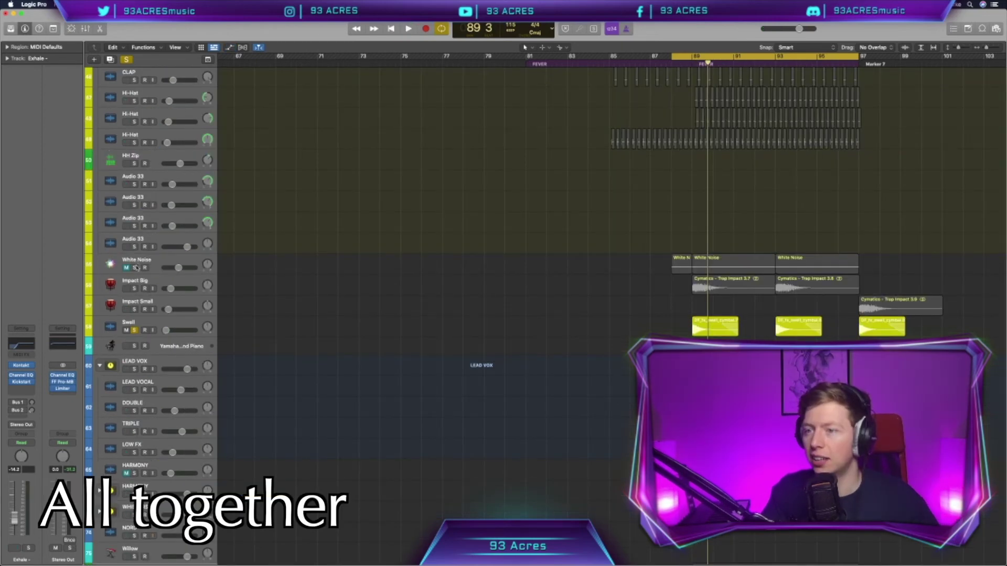
Step: Play White Noise, both impacts and Swell soloed together, and clear all solos to play the full section
drag(134, 268, 135, 310)
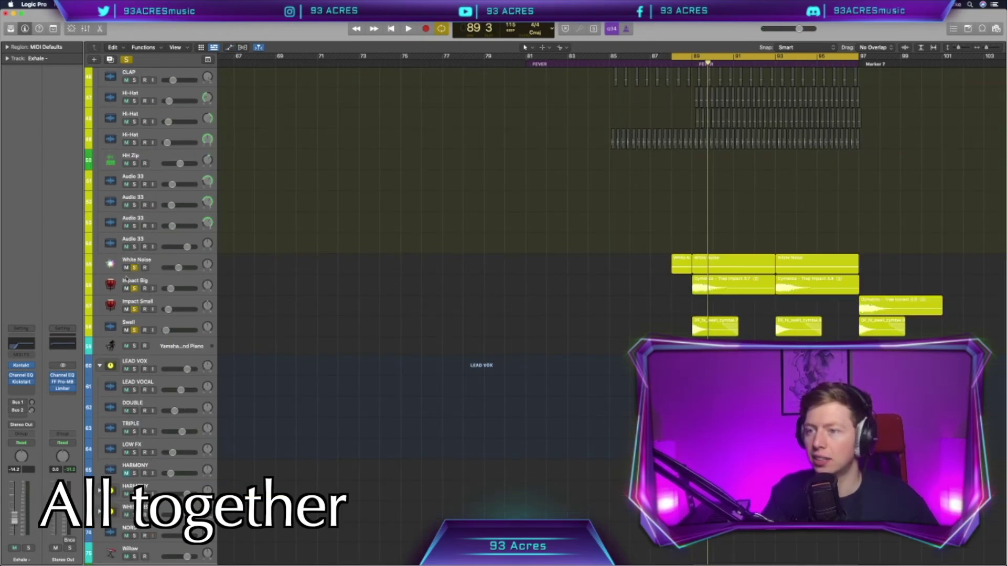
key(space)
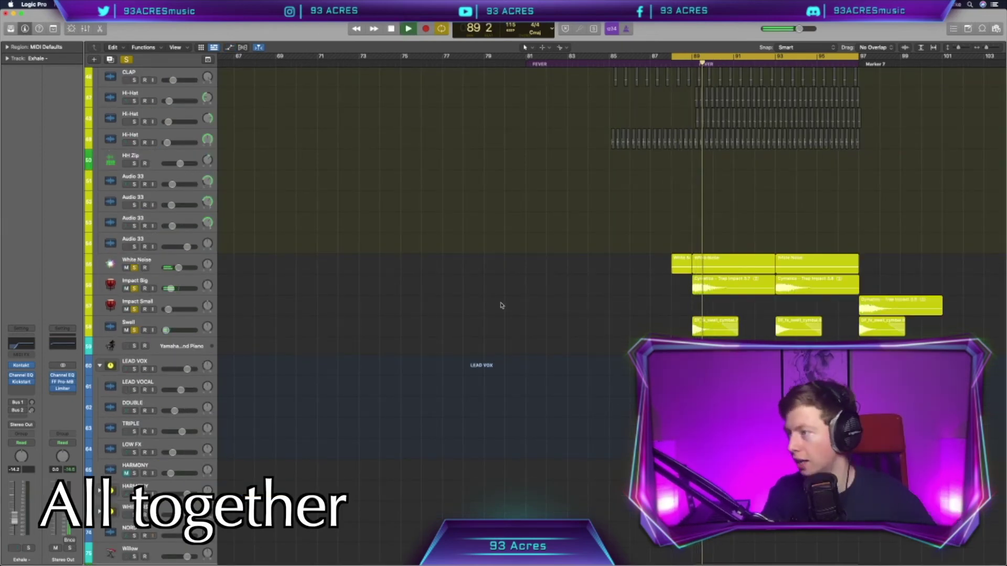
key(space)
click(127, 59)
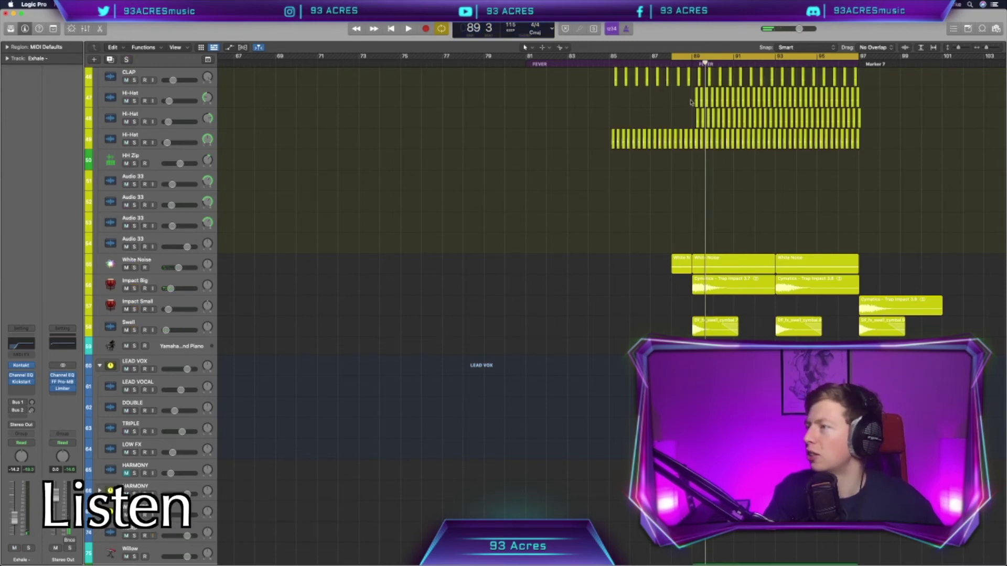
key(space)
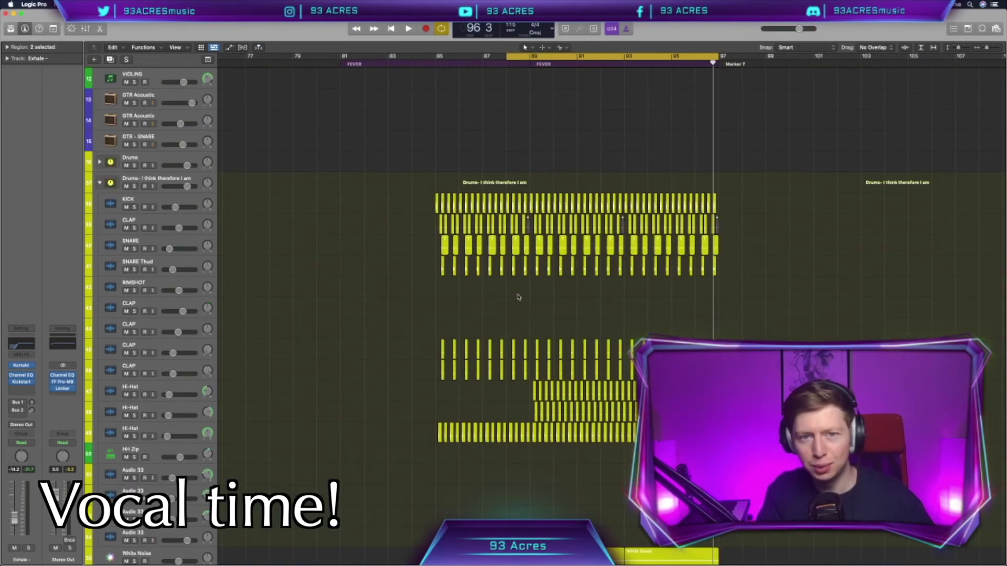
Step: Record the lead vocal from bar 80 on the LEAD VOCAL track and open the region in the Flex Pitch editor
scroll(518, 297, left, 2)
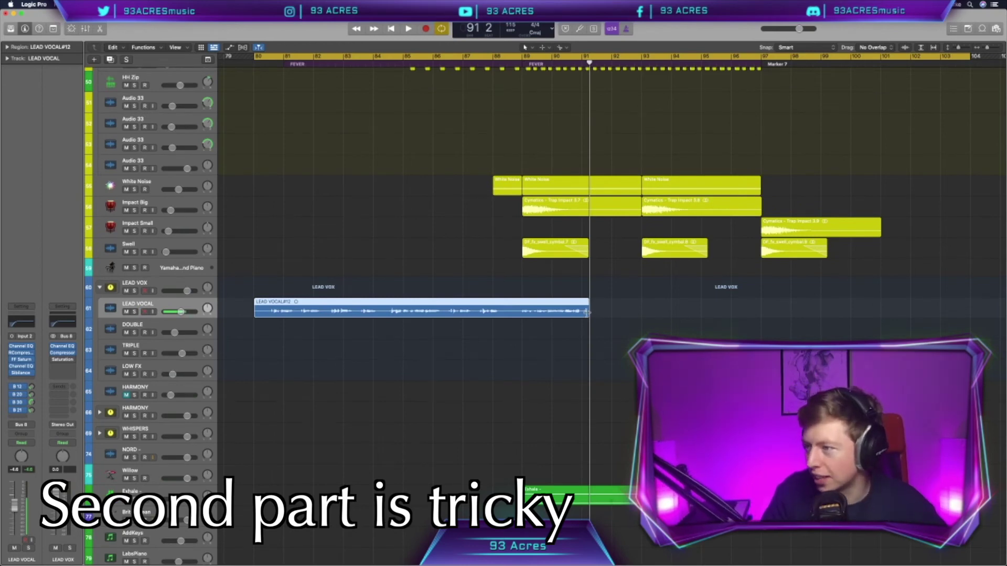
double_click(429, 310)
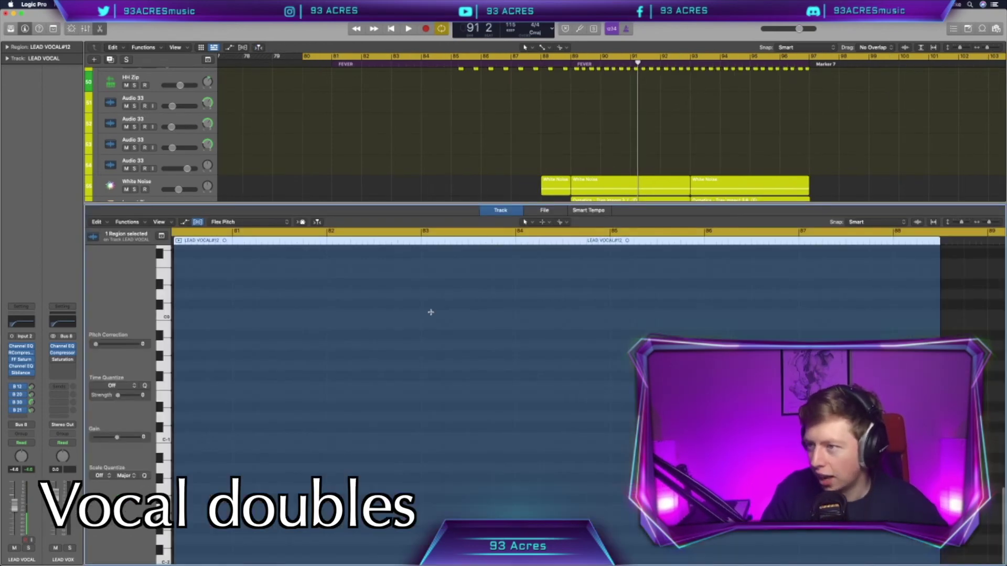
click(279, 222)
click(235, 273)
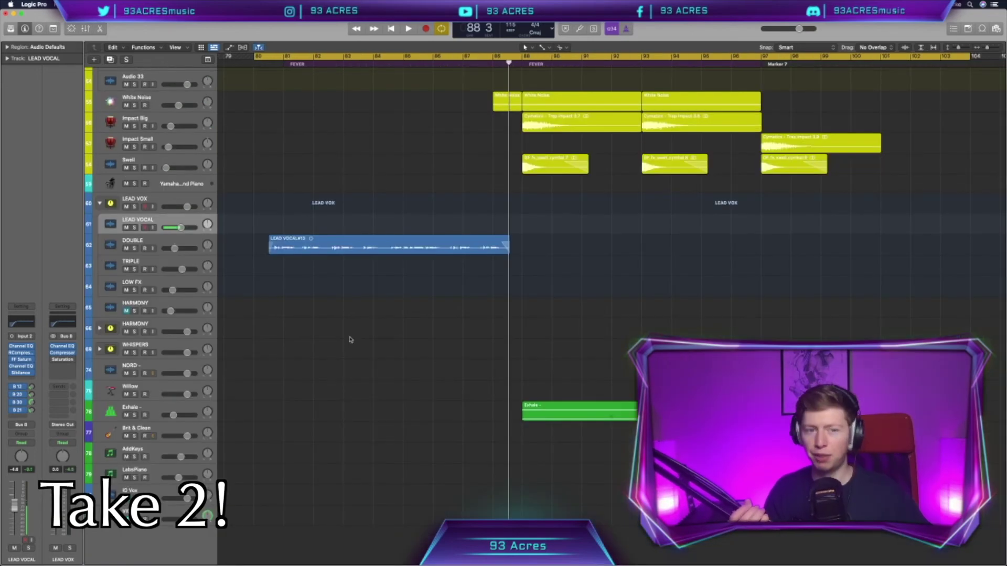
Step: Record a vocal double of the first section on the DOUBLE track, ending at bar 88
key(r)
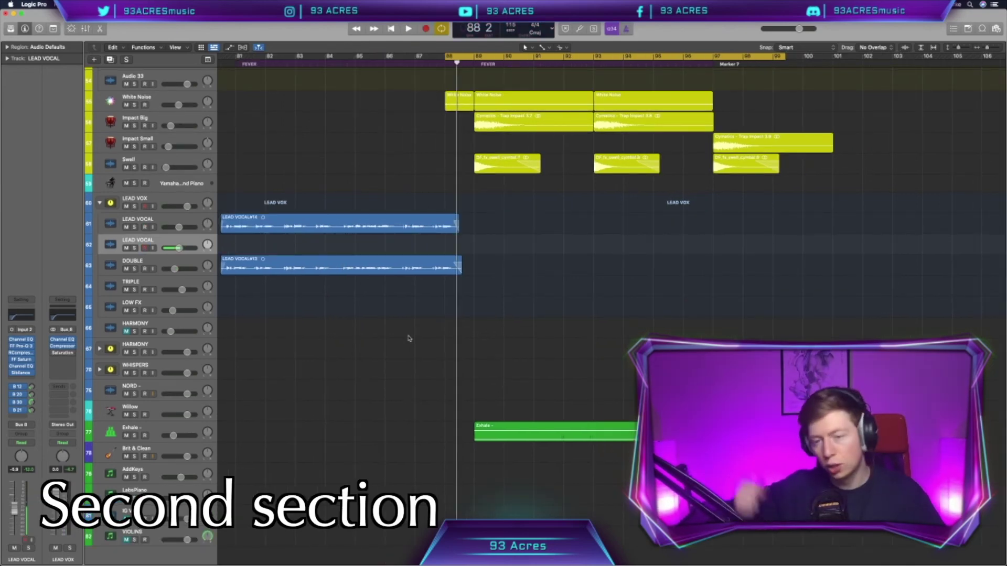
Step: Record the second vocal section on the second LEAD VOCAL track from bar 88 to 93 and trim the region's start to bar 89
scroll(528, 270, left, 2)
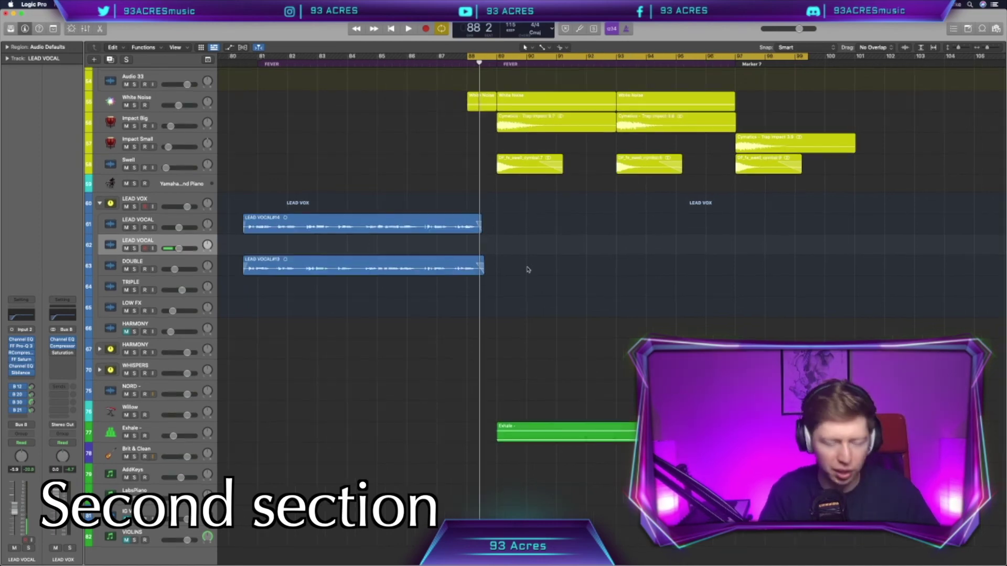
key(r)
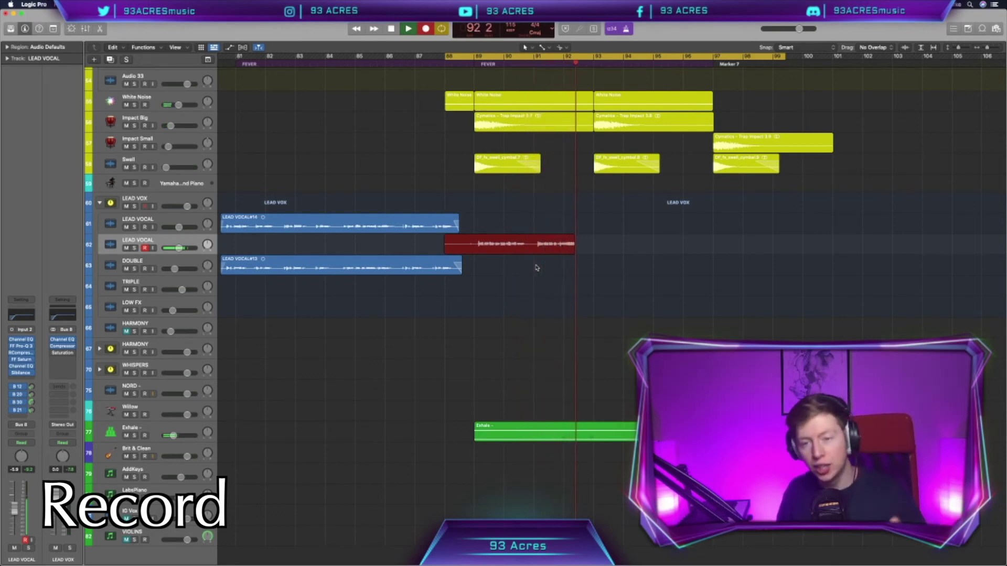
key(space)
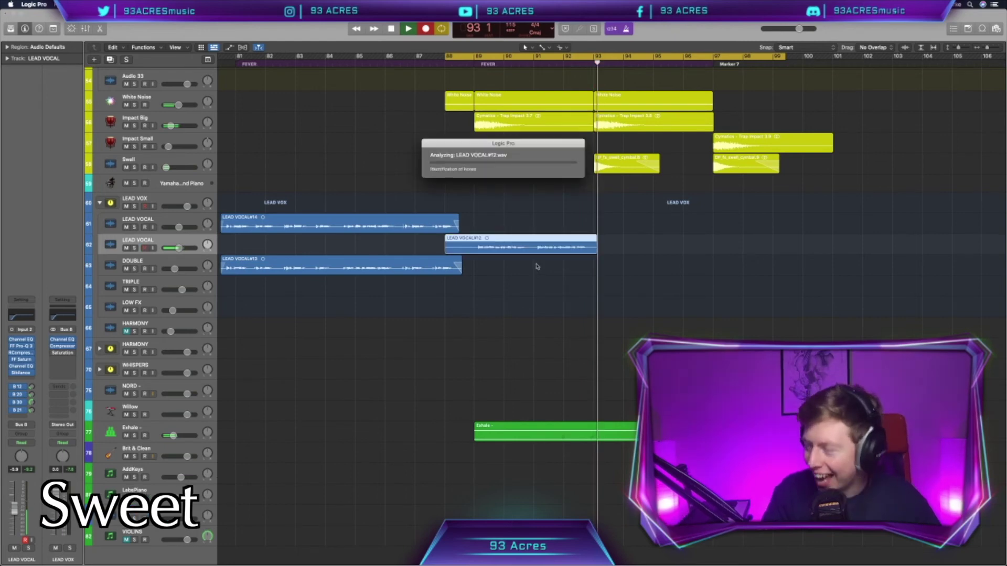
drag(444, 249, 474, 249)
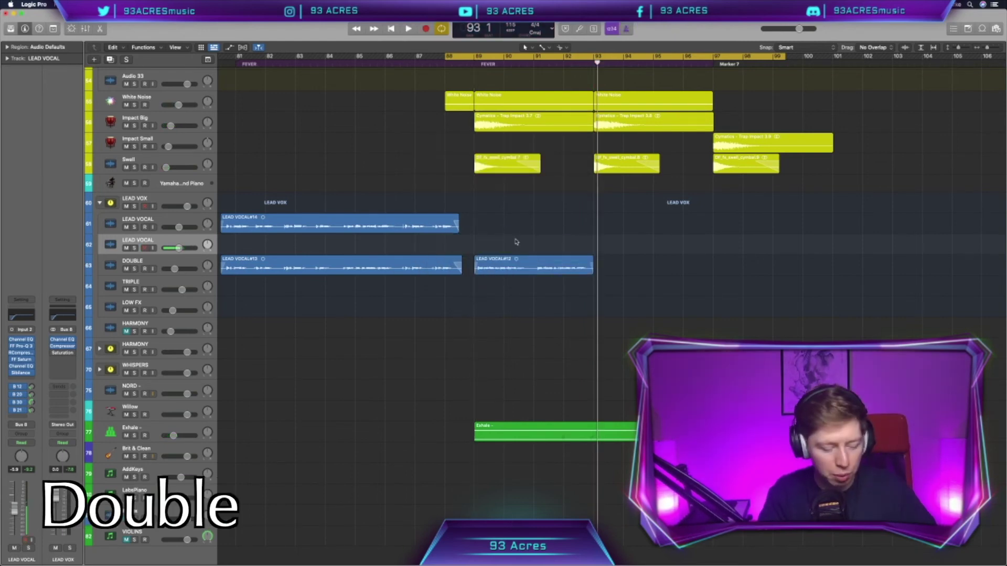
Step: Record another take of the second section, and a full lead vocal from bar 80 to 97 on the first LEAD VOCAL track
key(r)
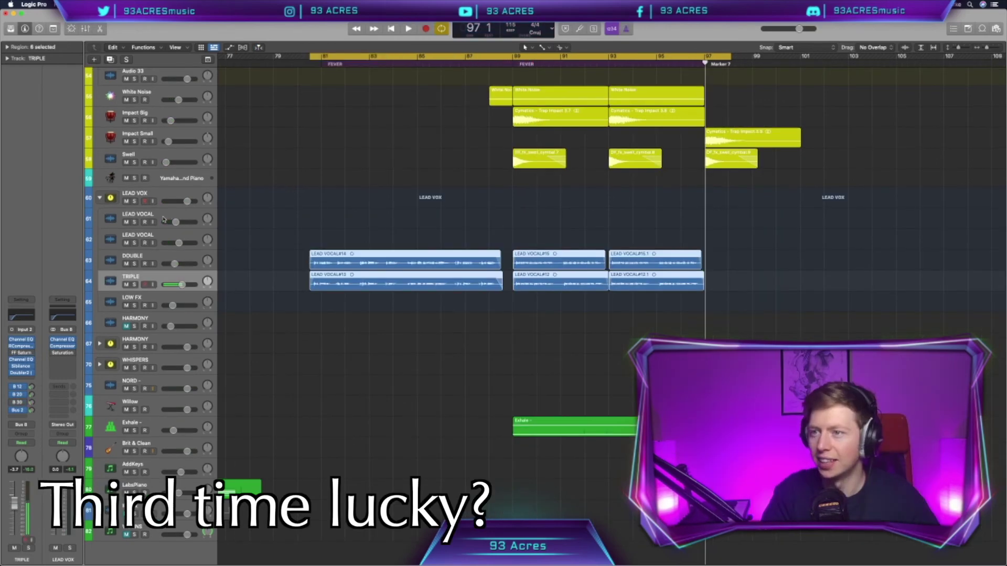
click(407, 235)
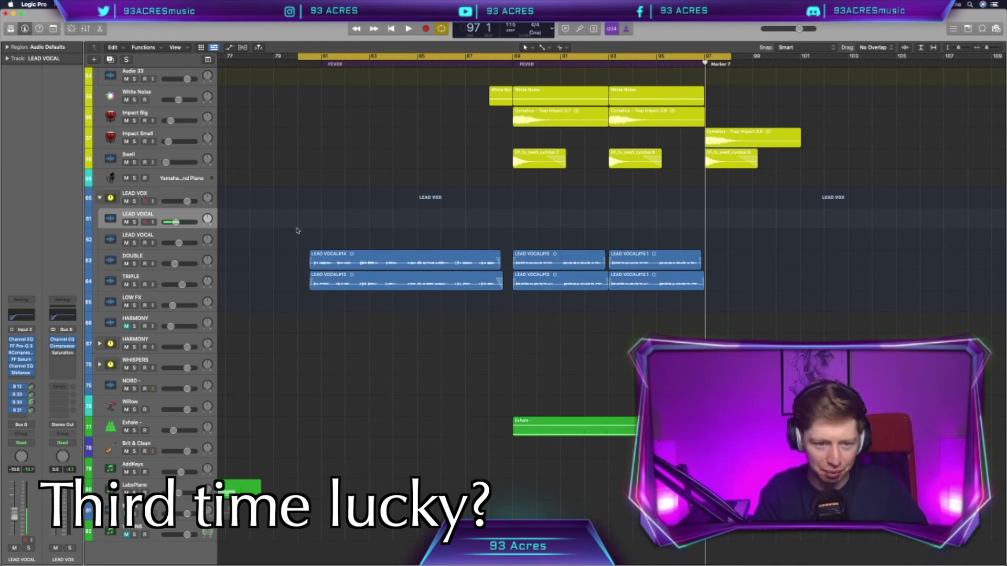
key(r)
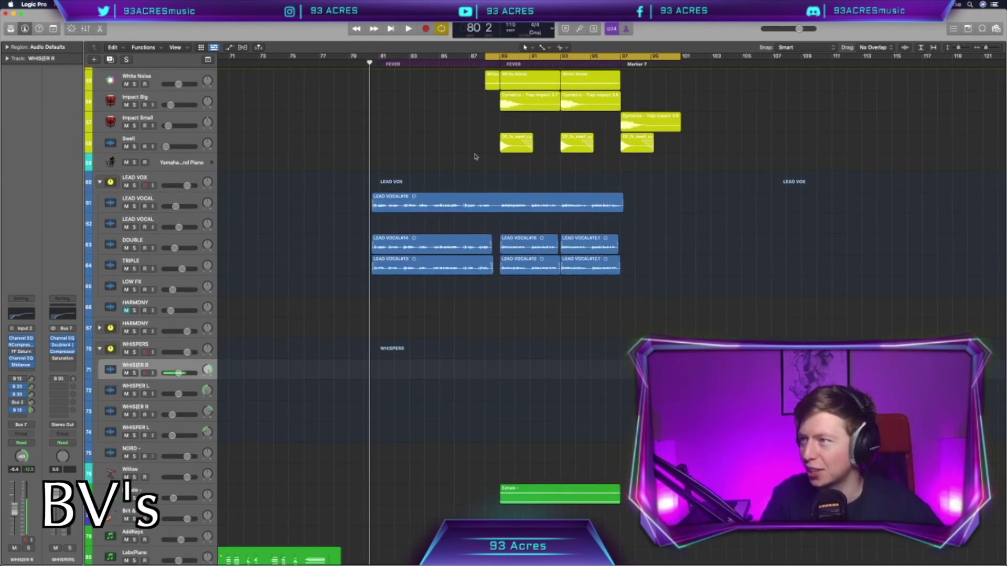
Step: Record a backing vocal phrase on the first WHISPER R track, starting at bar 88 and stopping before bar 90
scroll(442, 427, right, 4)
key(super+Right)
key(super+Right)
scroll(443, 427, right, 7)
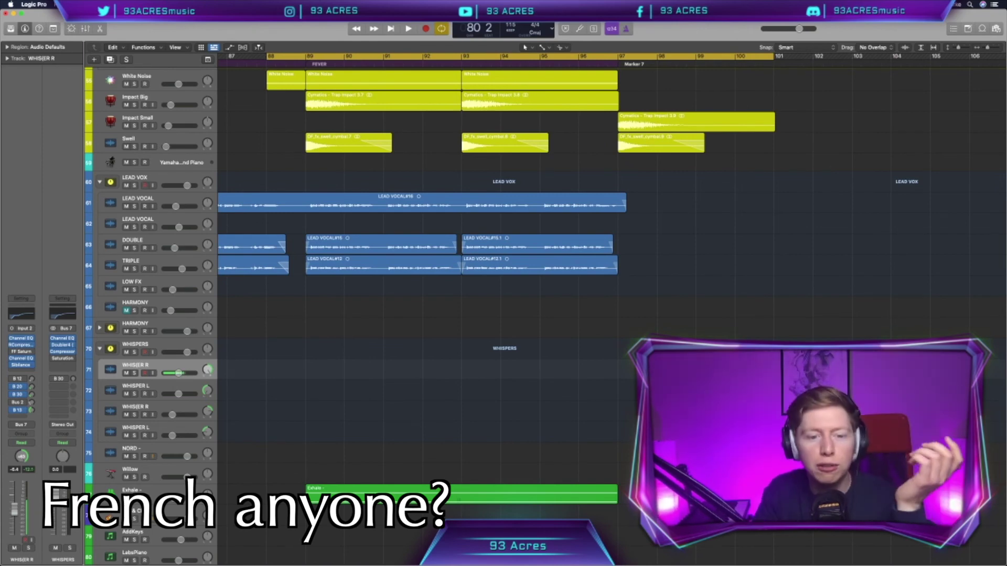
key(r)
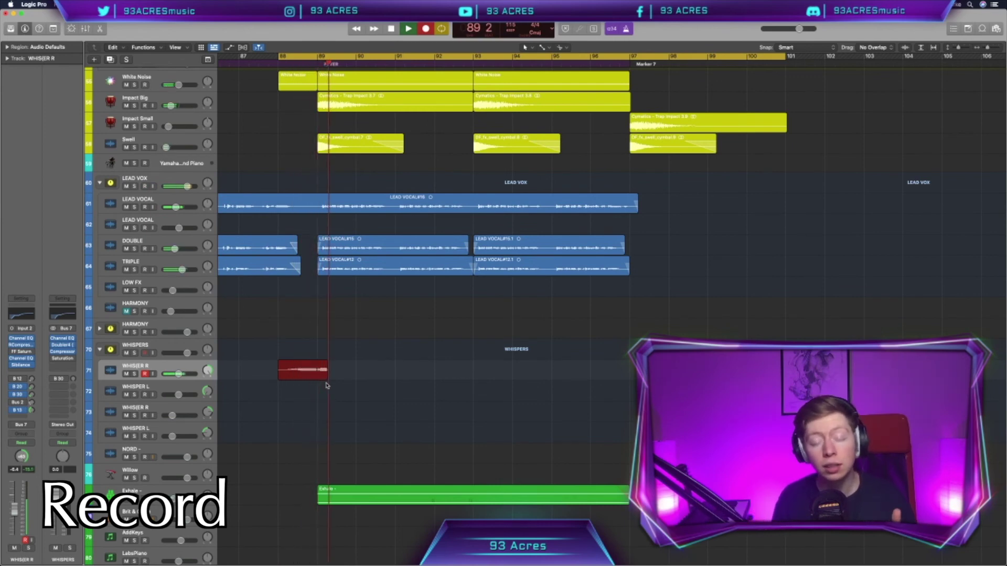
key(space)
Step: Open the recorded WHISPER R region in the track editor with the Flex Pitch mode
double_click(316, 375)
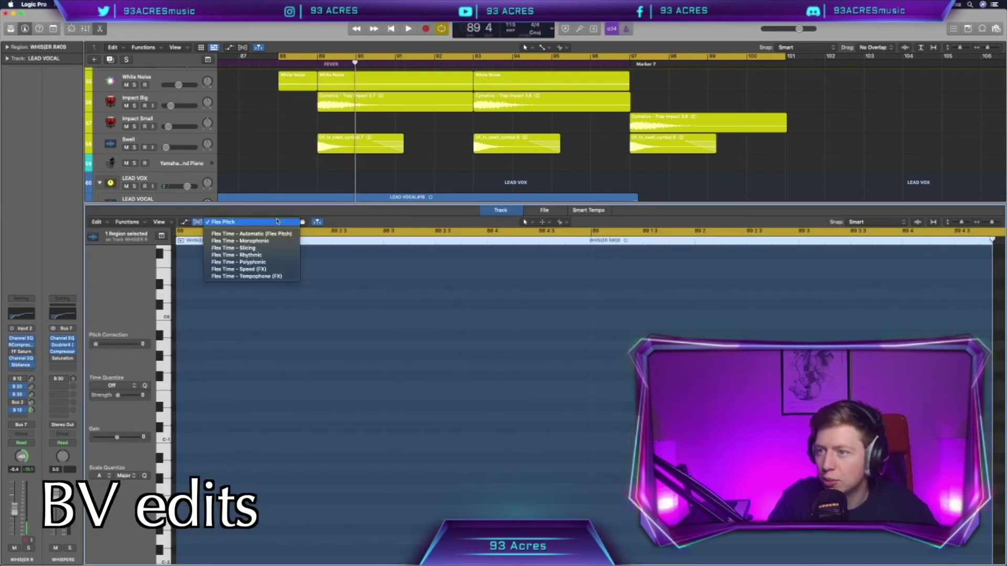
scroll(532, 389, down, 3)
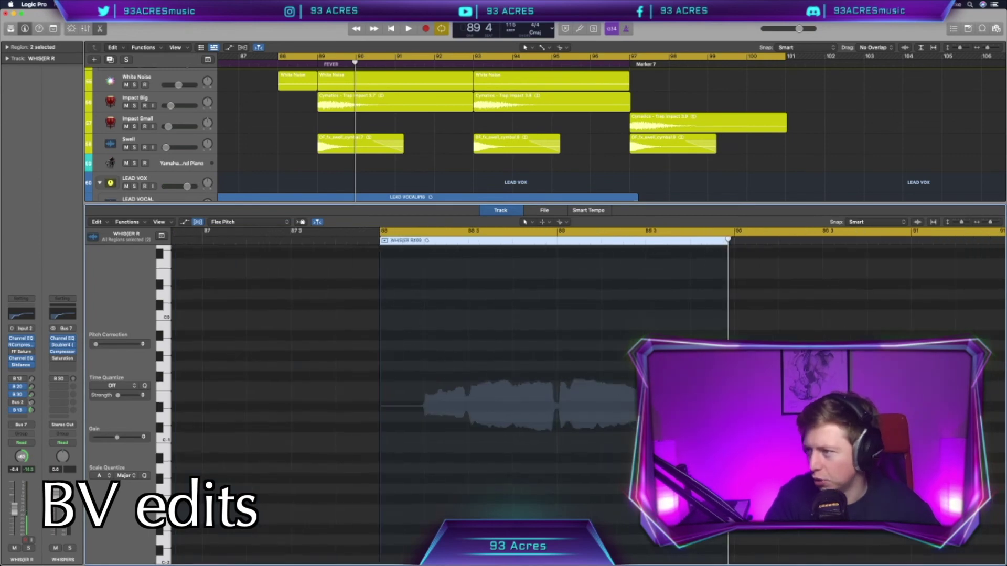
scroll(532, 389, up, 8)
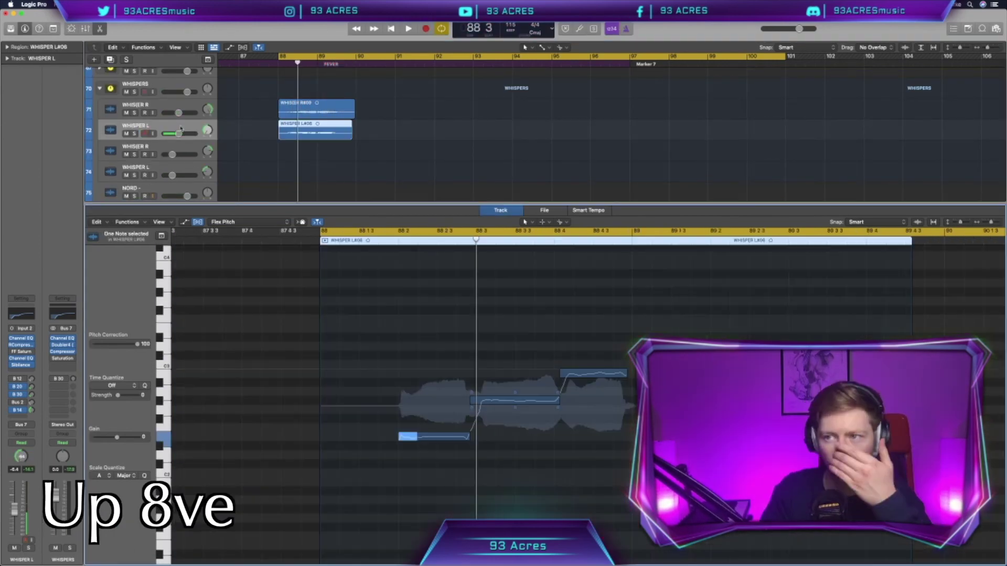
Step: Record an octave-up backing vocal from bar 88 on the second WHISPER R track
click(175, 148)
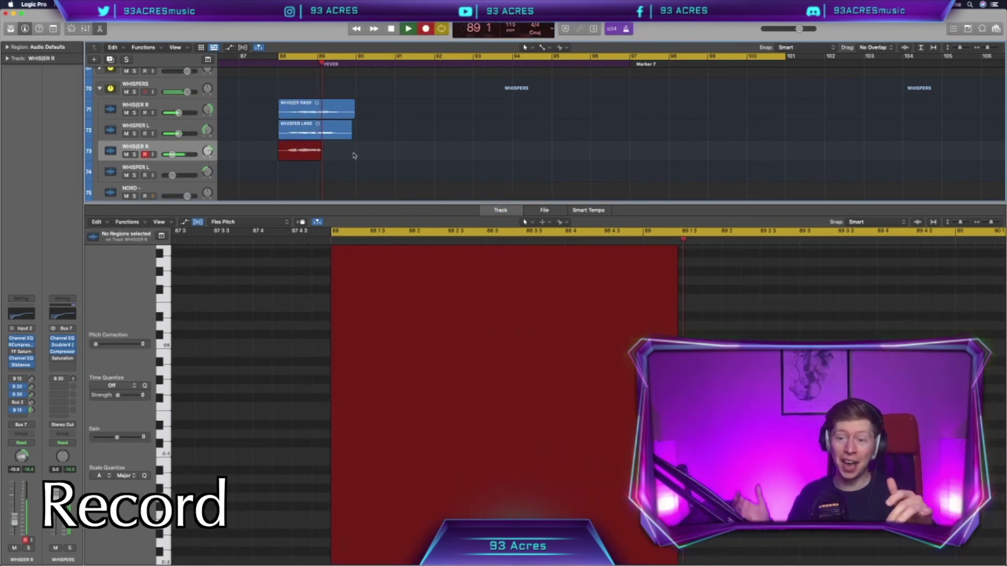
key(space)
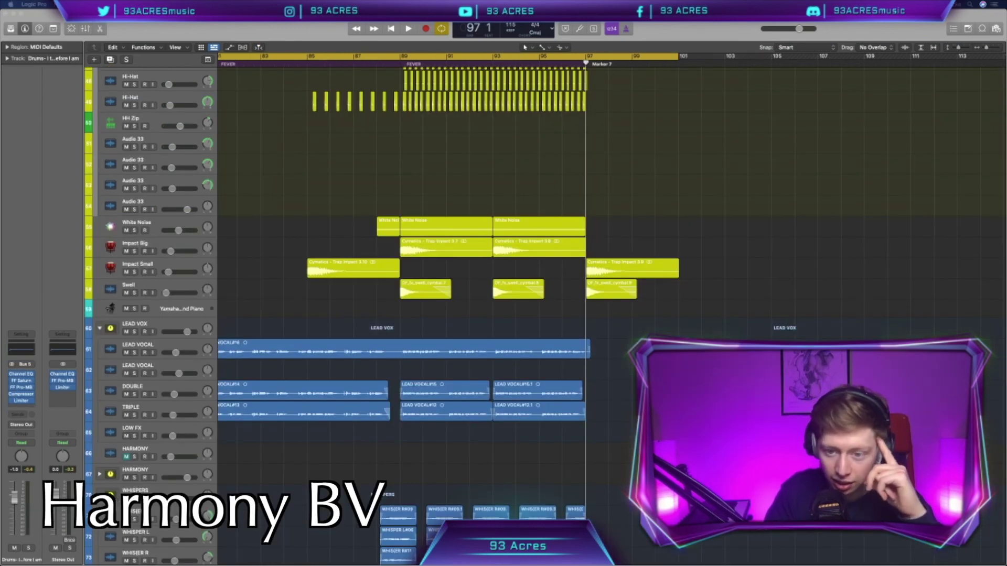
Step: Mute and unmute the TRIPLE track, and record a harmony backing vocal on the second WHISPER L track from bar 88, beat 4
click(126, 260)
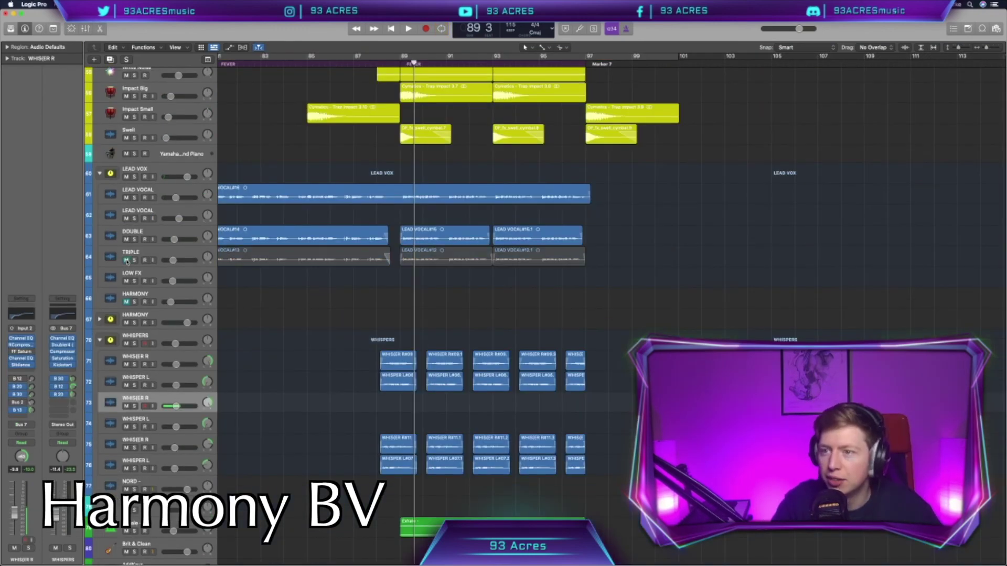
click(127, 260)
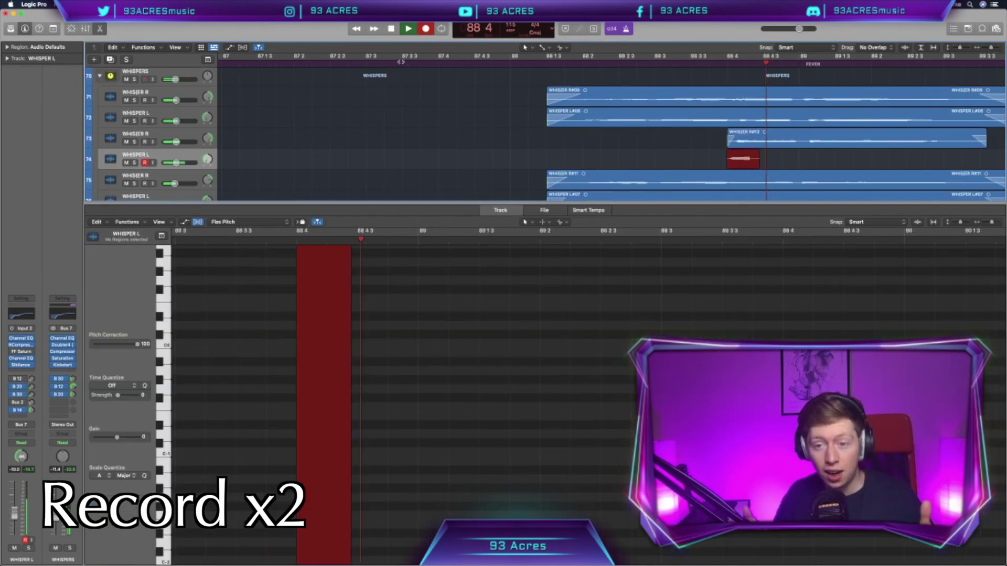
key(space)
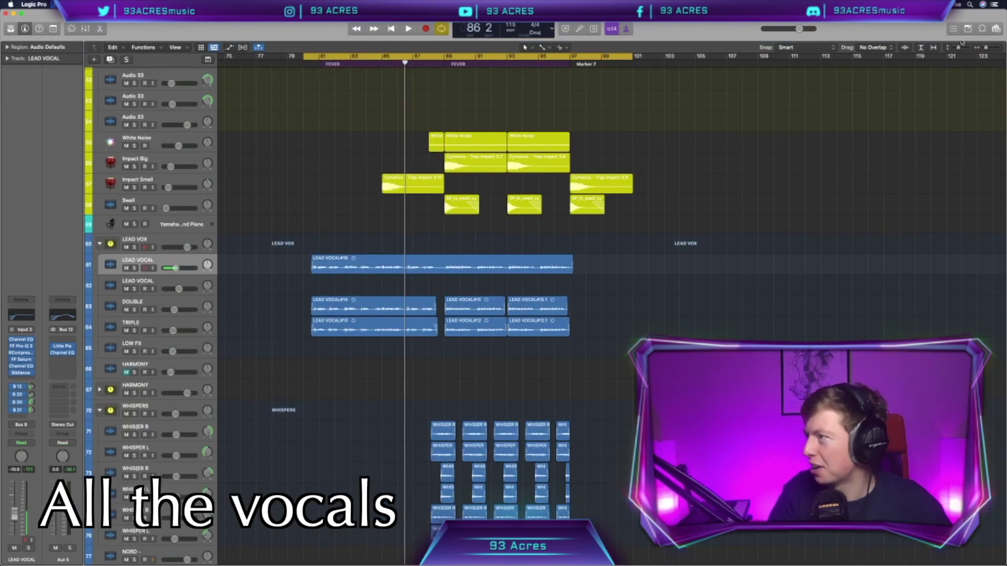
Step: Save the project and look over the arrangement of drums, effects, lead vocals and whispers
key(super+s)
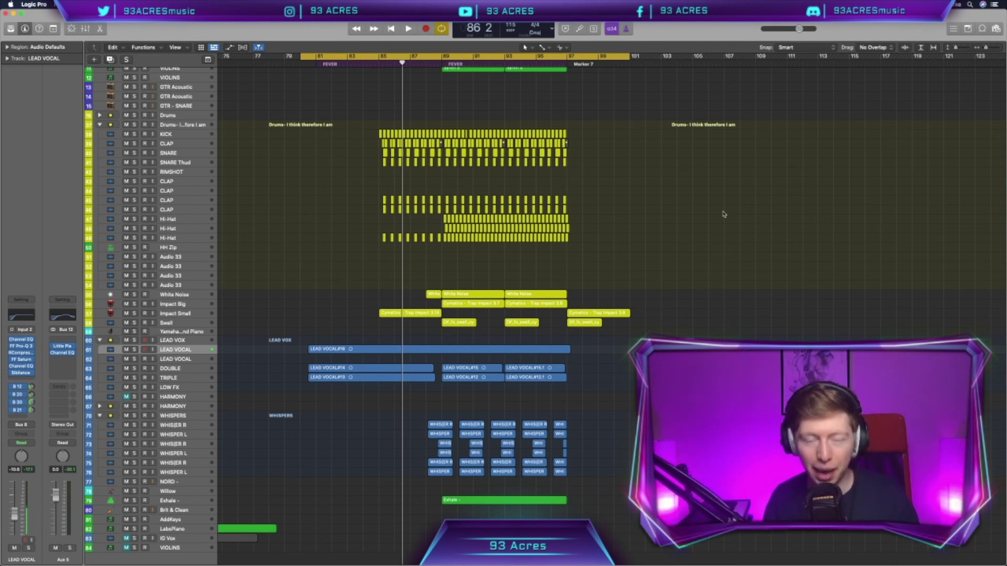
scroll(724, 214, up, 1)
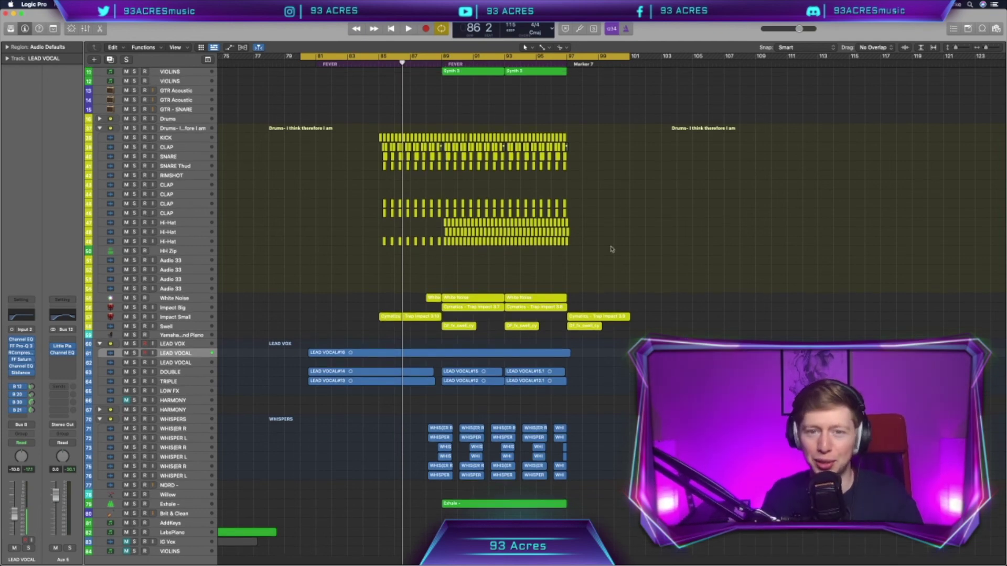